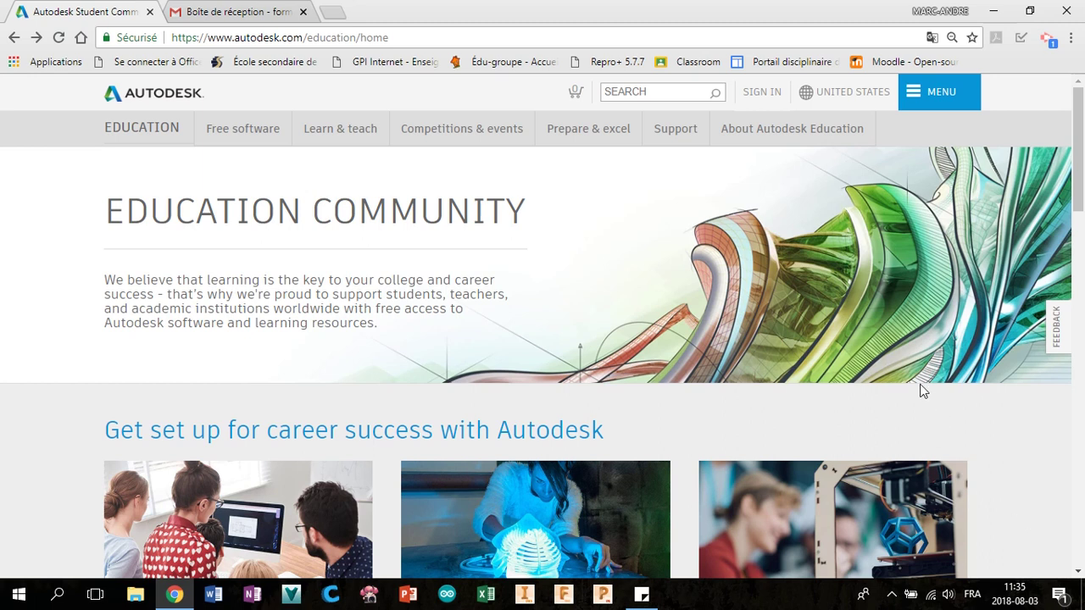
Step: Leave the Education Community home page and go to the Free software section
{"action": "left_click_drag", "start_coordinate": [408, 37], "coordinate": [205, 42]}
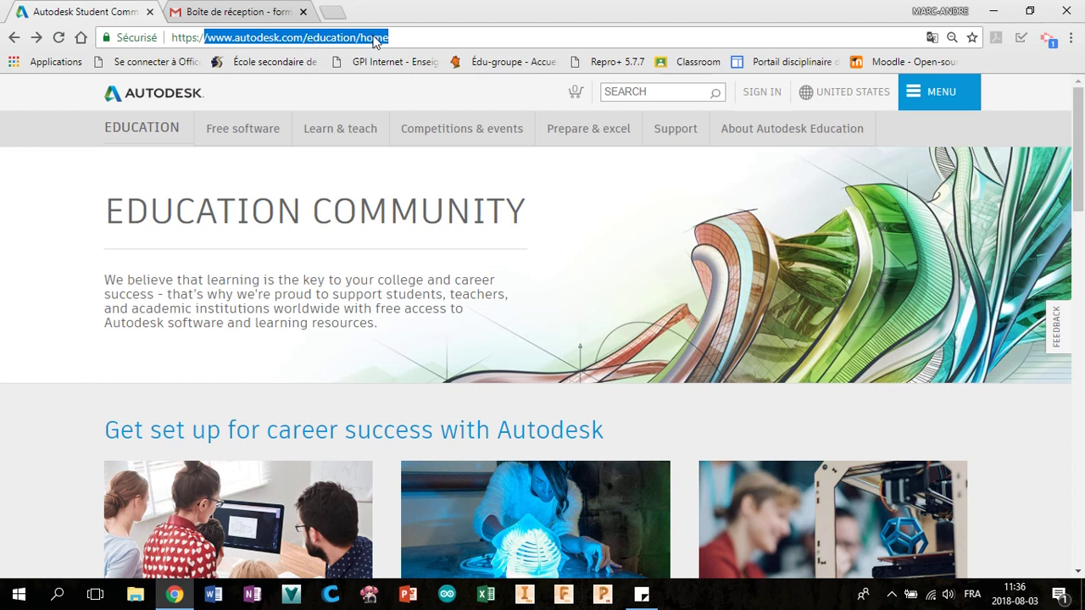
{"action": "left_click", "coordinate": [51, 207]}
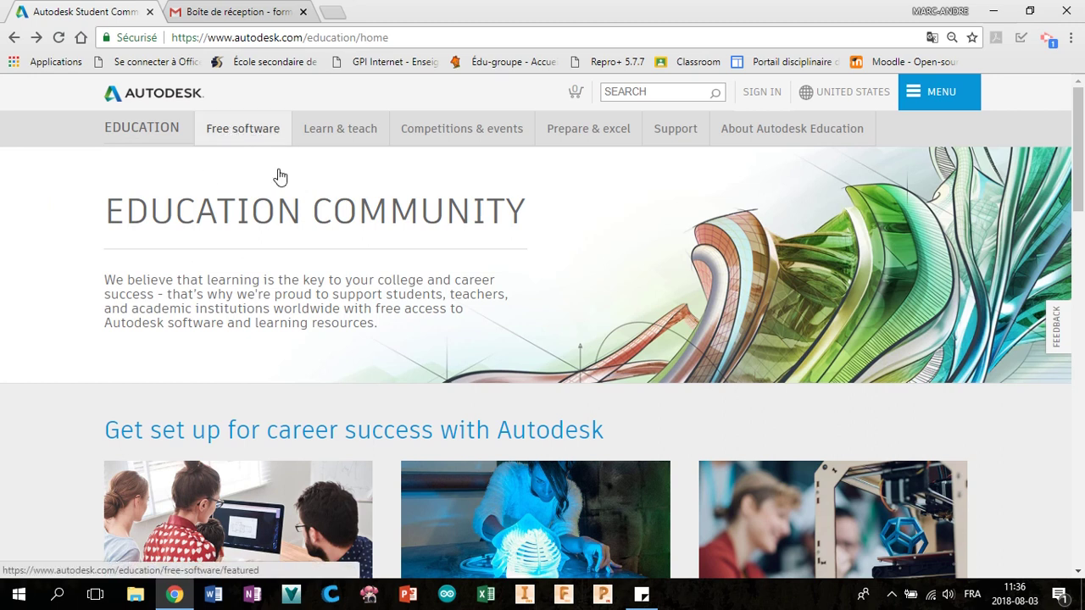
{"action": "left_click", "coordinate": [566, 330]}
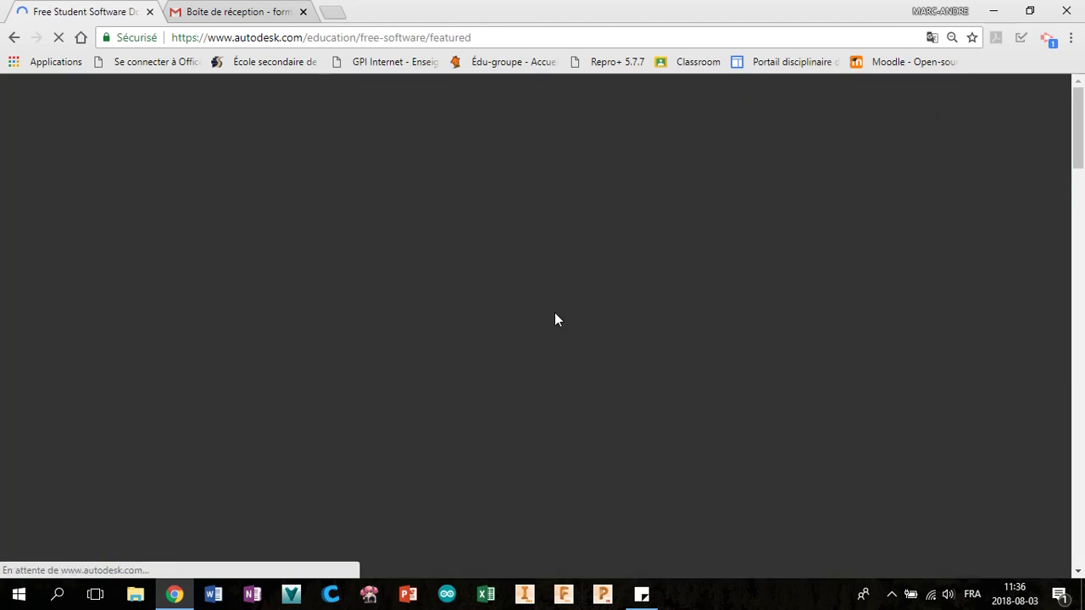
Step: Open the Inventor Professional card and choose CREATE ACCOUNT under 'I need an account'
{"action": "scroll", "coordinate": [560, 322], "scroll_direction": "down", "scroll_amount": 1}
{"action": "scroll", "coordinate": [509, 518], "scroll_direction": "down", "scroll_amount": 1}
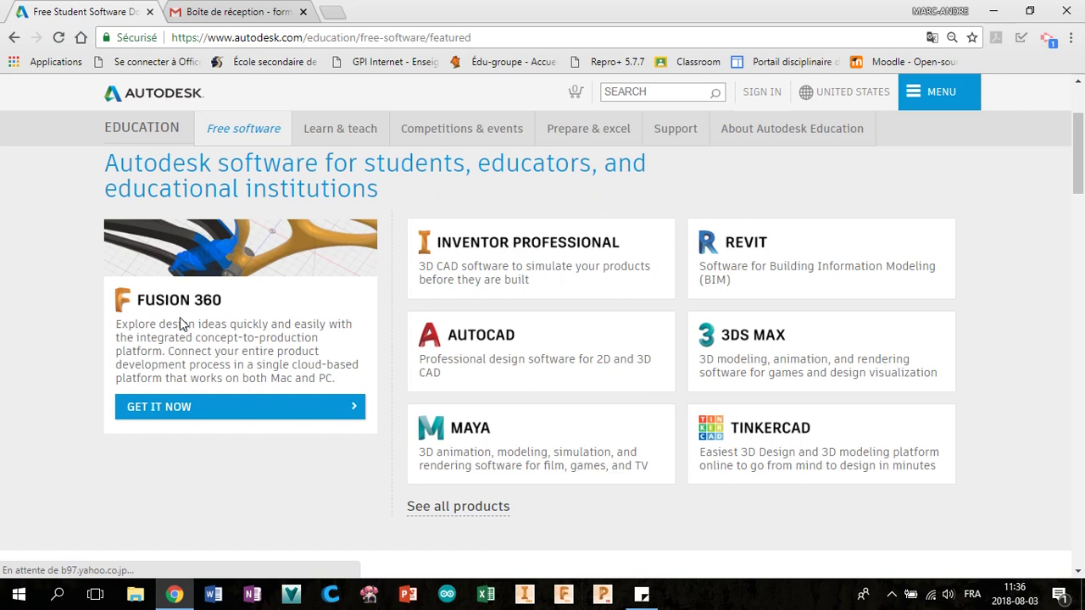
{"action": "left_click", "coordinate": [496, 254]}
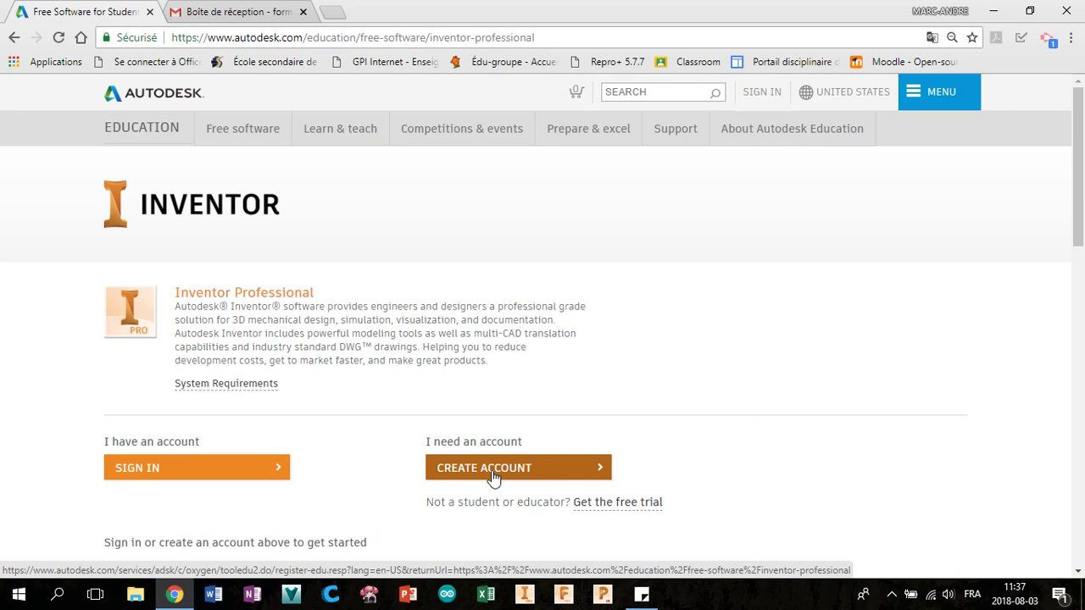
{"action": "left_click", "coordinate": [494, 477]}
Step: Set country to Canada and educational role to Educator, then continue to Create account
{"action": "left_click", "coordinate": [496, 477]}
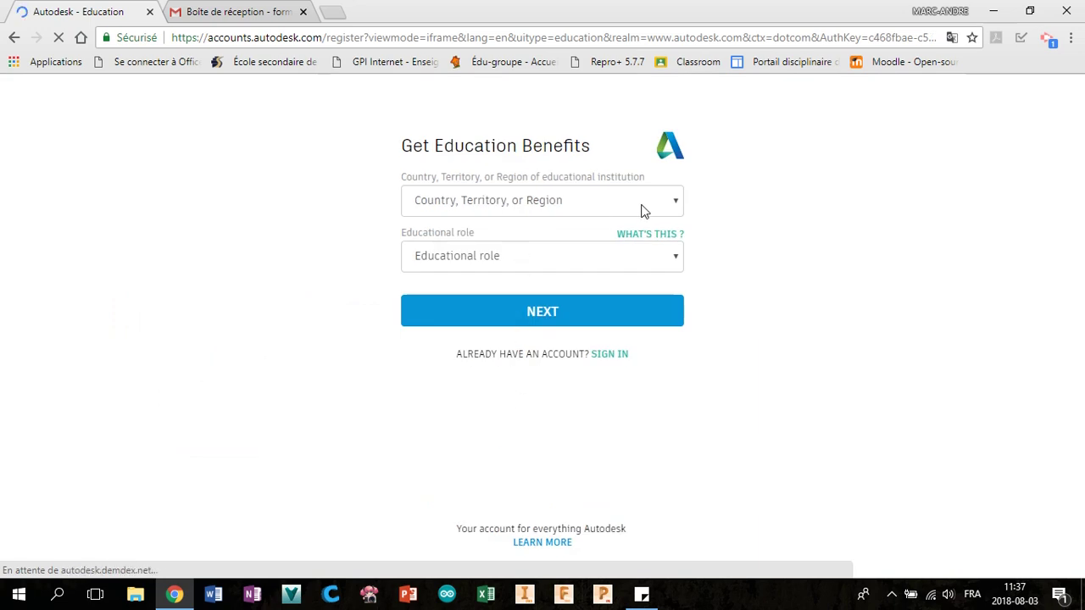
{"action": "left_click", "coordinate": [642, 204]}
{"action": "scroll", "coordinate": [498, 436], "scroll_direction": "down", "scroll_amount": 4}
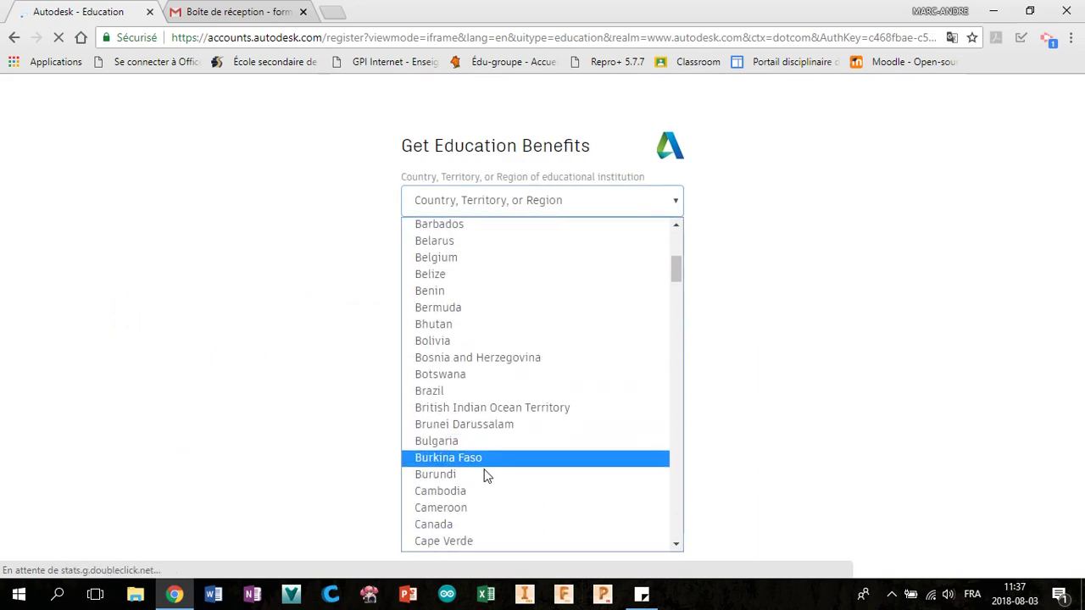
{"action": "left_click", "coordinate": [454, 524]}
{"action": "left_click", "coordinate": [634, 265]}
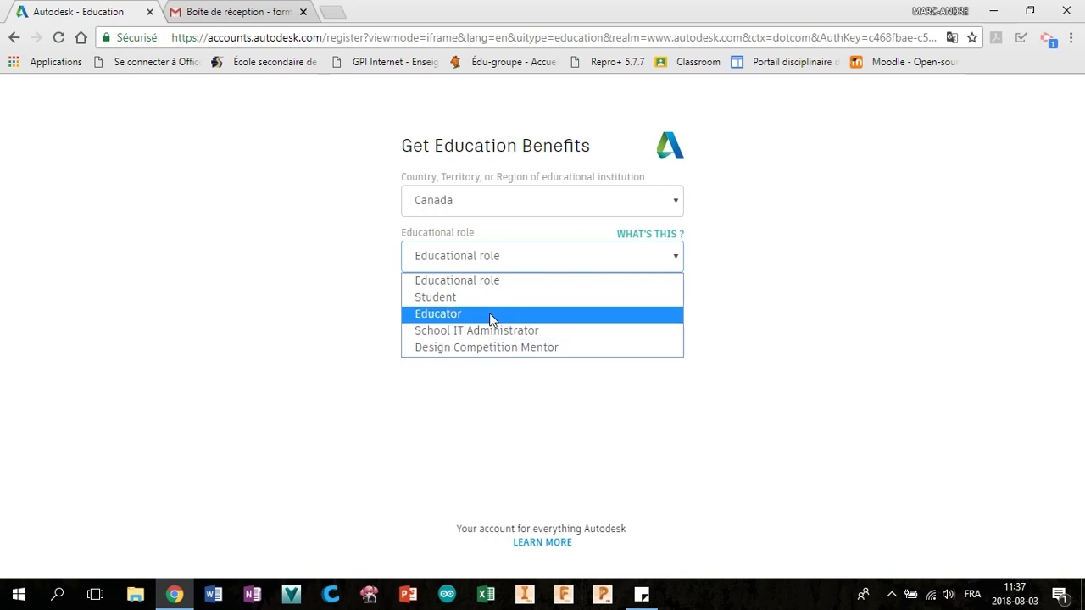
{"action": "left_click", "coordinate": [490, 316]}
{"action": "left_click", "coordinate": [500, 310]}
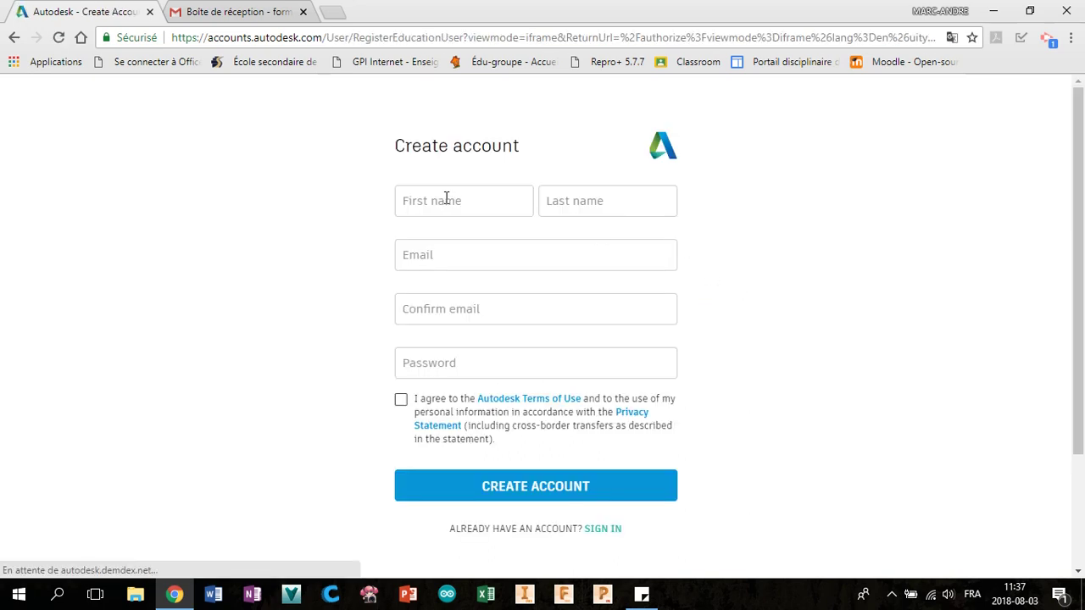
Step: Enter the educator's first and last name and the e-mail address, confirmed twice
{"action": "left_click", "coordinate": [447, 199]}
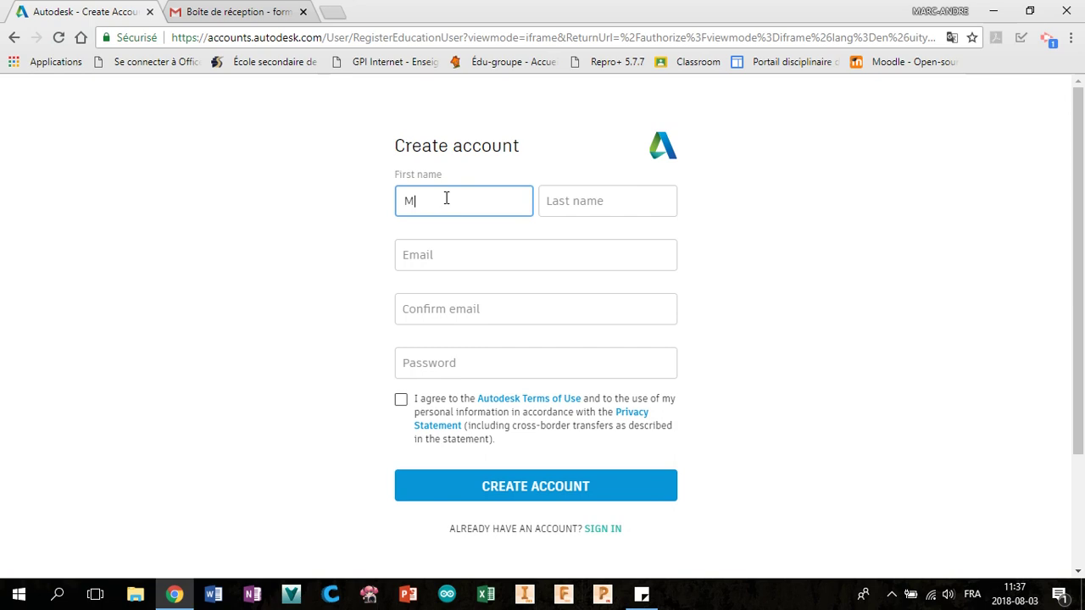
{"action": "key", "text": "Tab"}
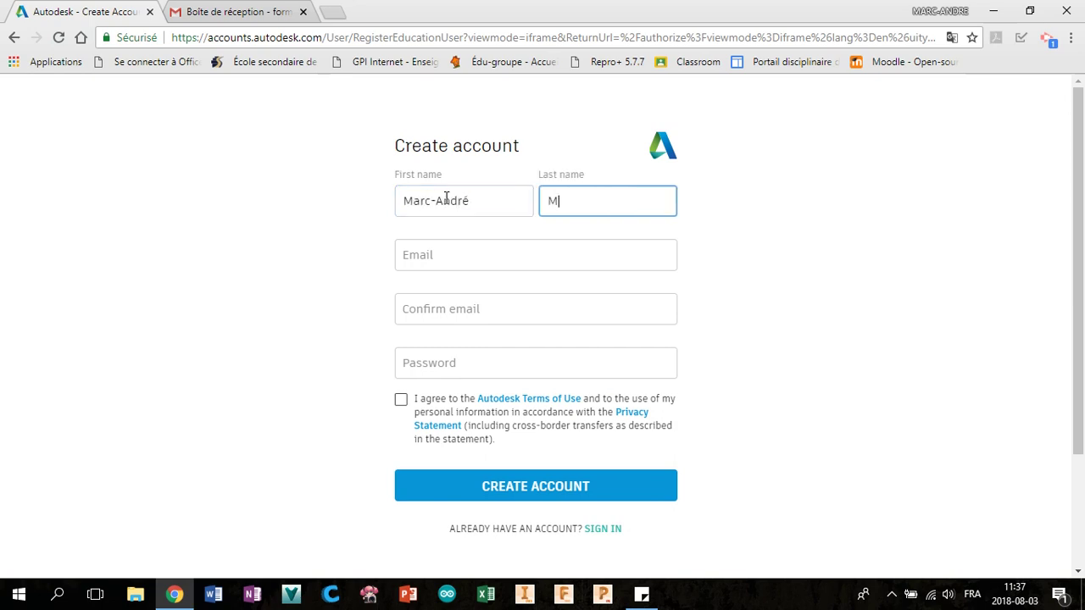
{"action": "left_click", "coordinate": [446, 247]}
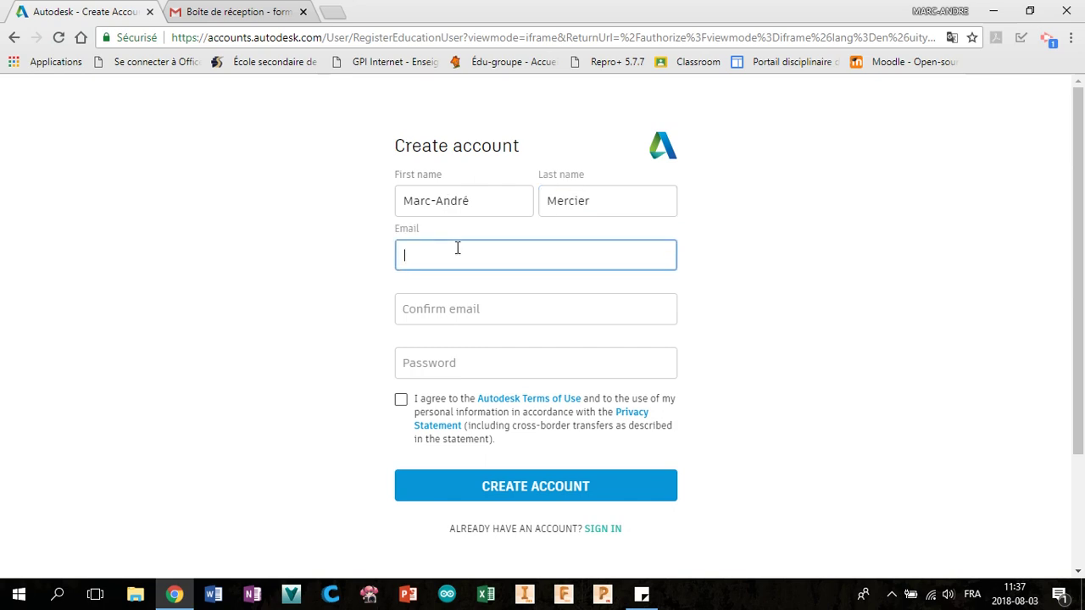
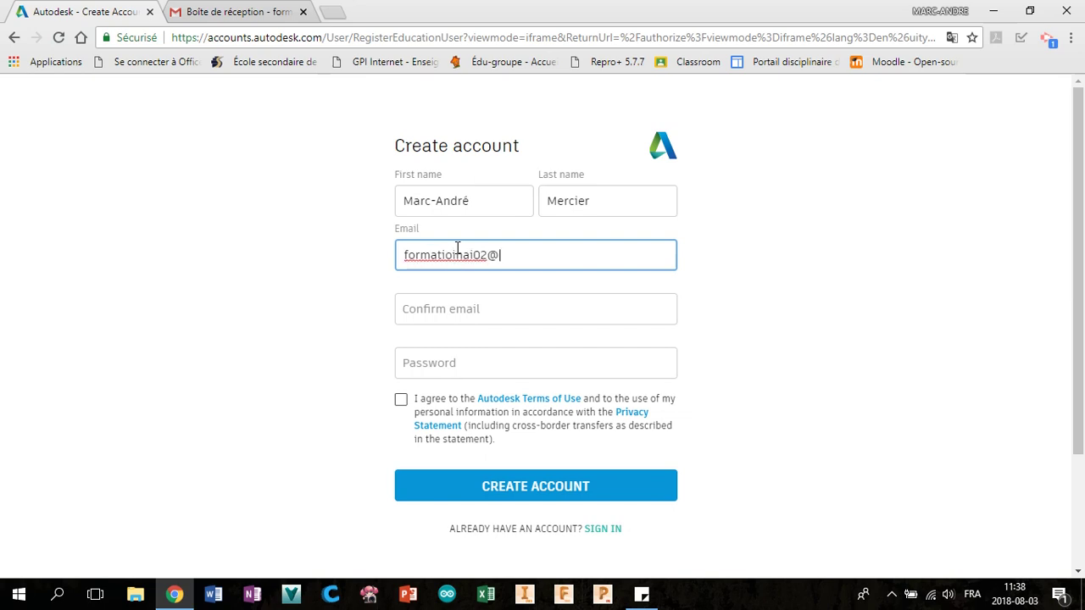
{"action": "key", "text": "Tab"}
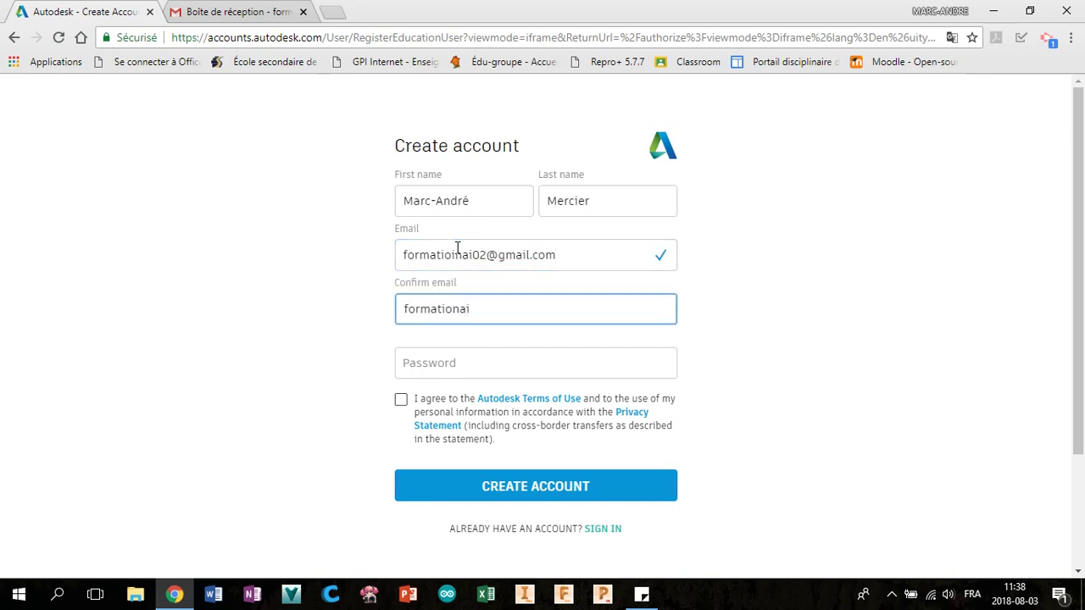
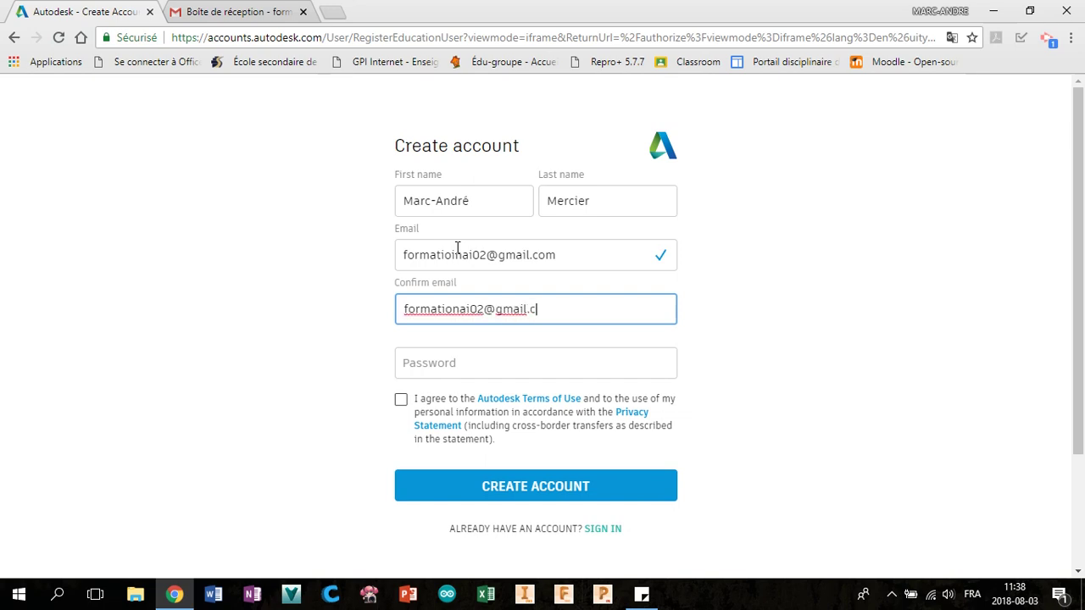
Step: Fill in the password, accept the terms of use, submit the account and check the inbox
{"action": "key", "text": "Tab"}
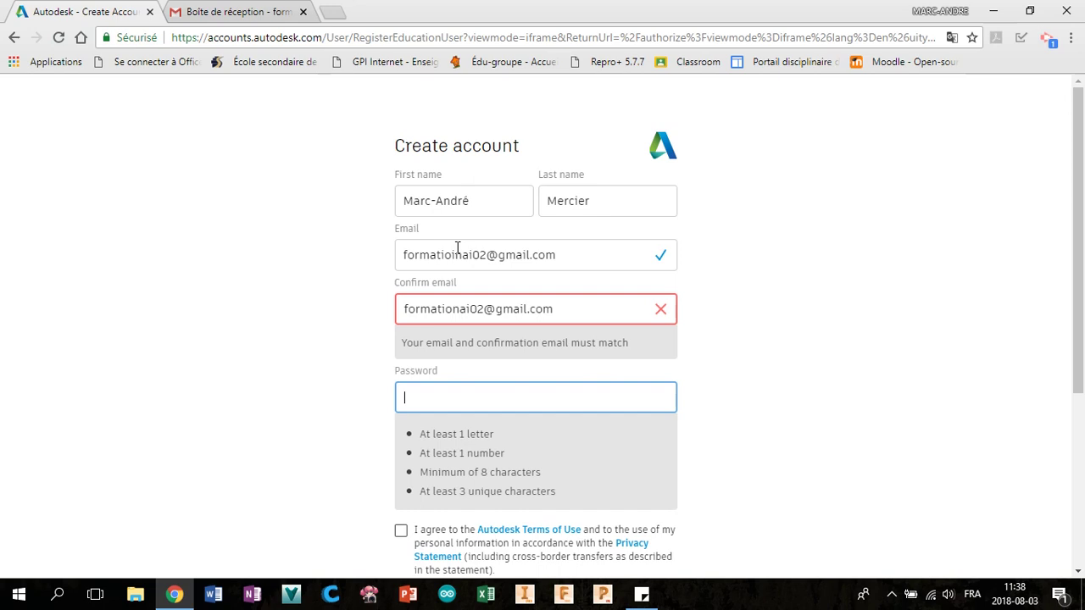
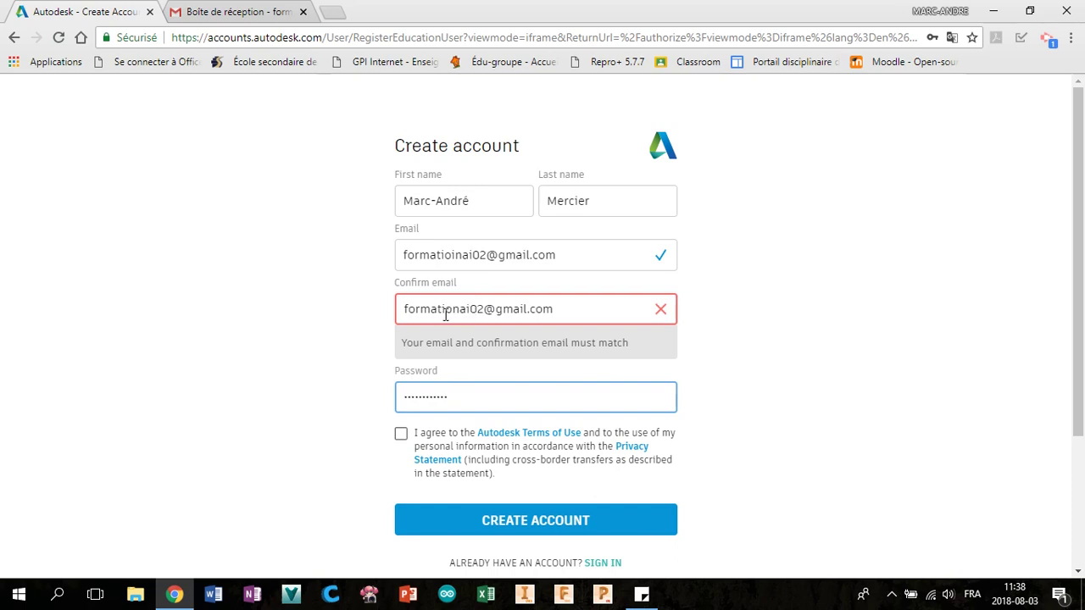
{"action": "left_click", "coordinate": [456, 257]}
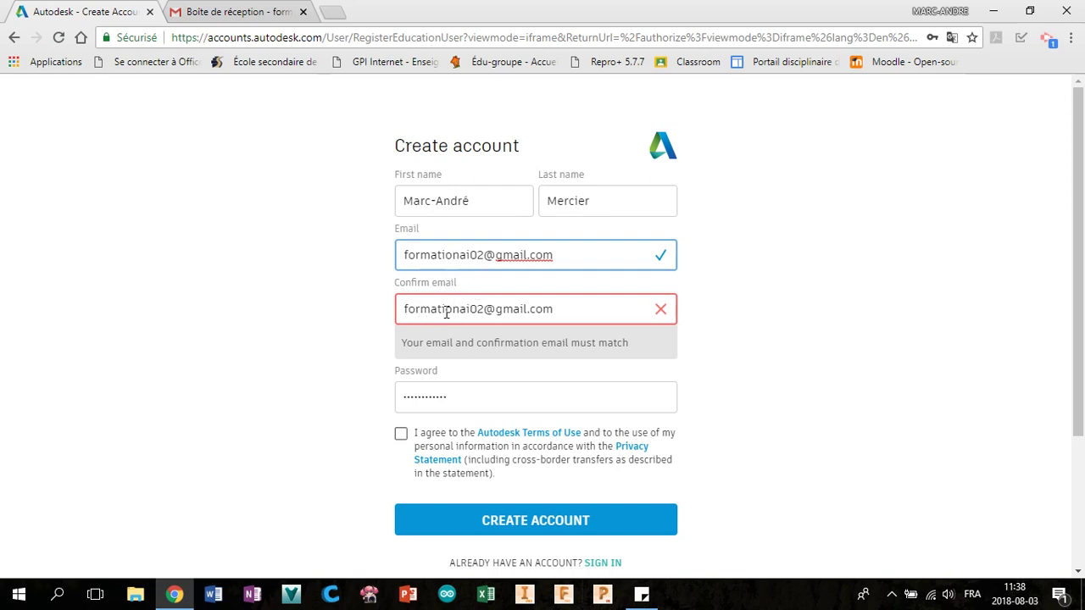
{"action": "scroll", "coordinate": [560, 296], "scroll_direction": "down", "scroll_amount": 1}
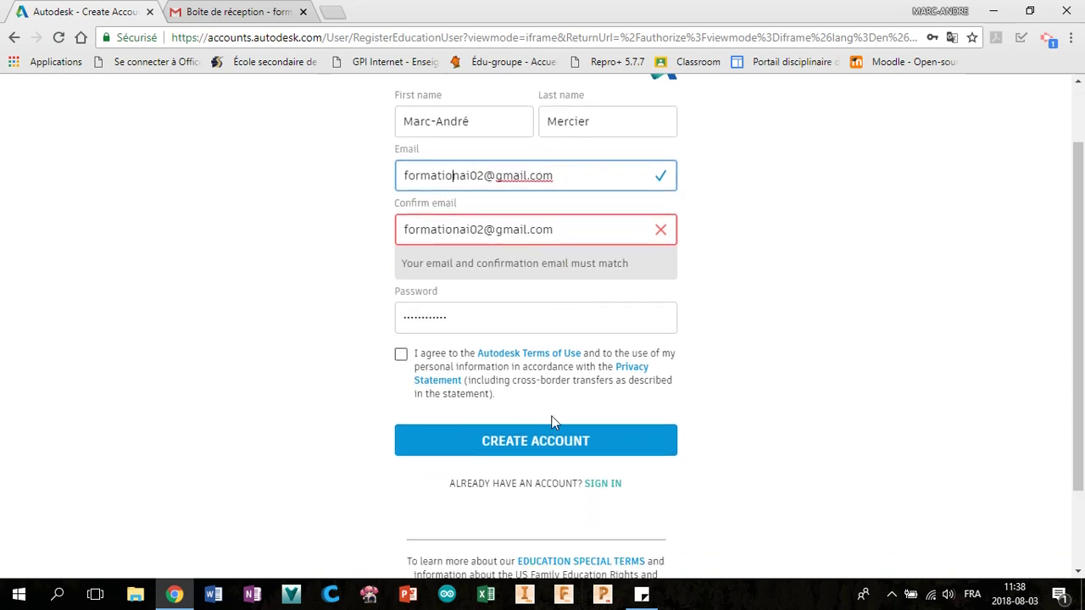
{"action": "left_click", "coordinate": [402, 355]}
{"action": "left_click", "coordinate": [535, 449]}
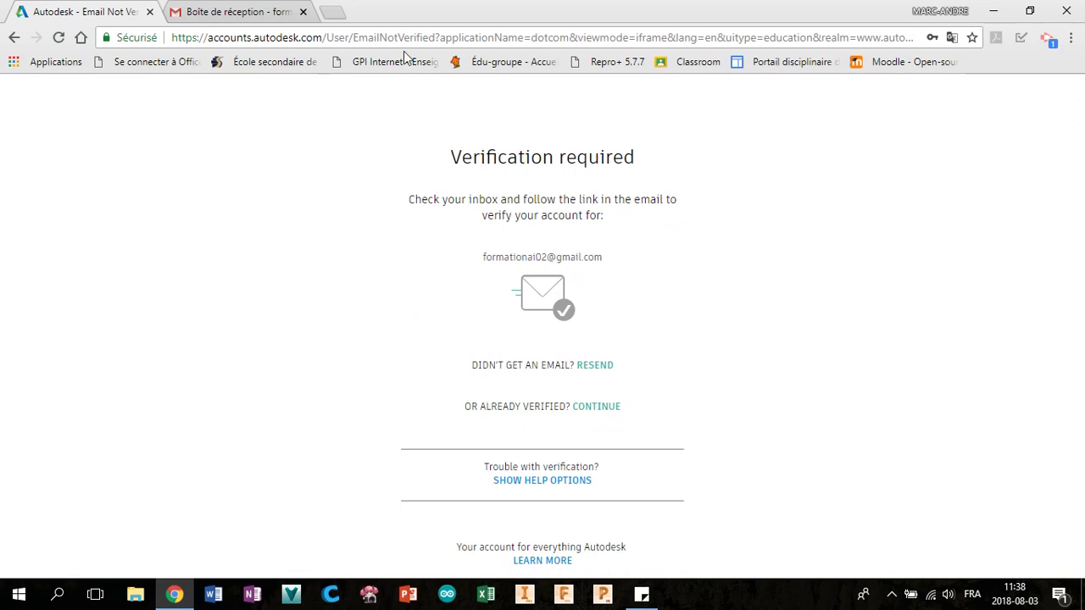
{"action": "left_click", "coordinate": [258, 11]}
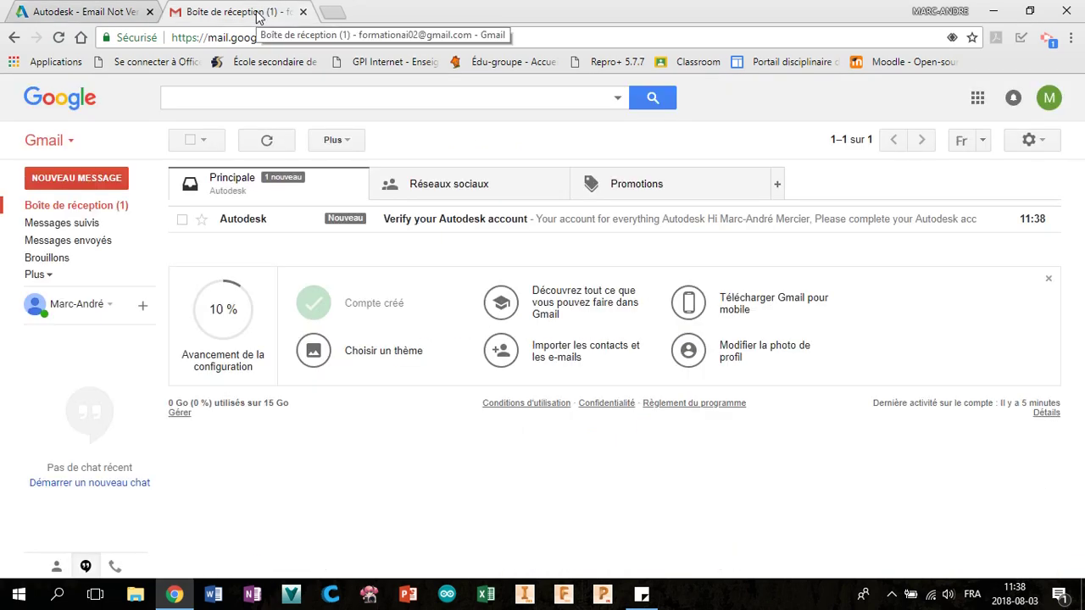
Step: Open the 'Verify your Autodesk account' email and use its VERIFY EMAIL link
{"action": "left_click", "coordinate": [430, 227]}
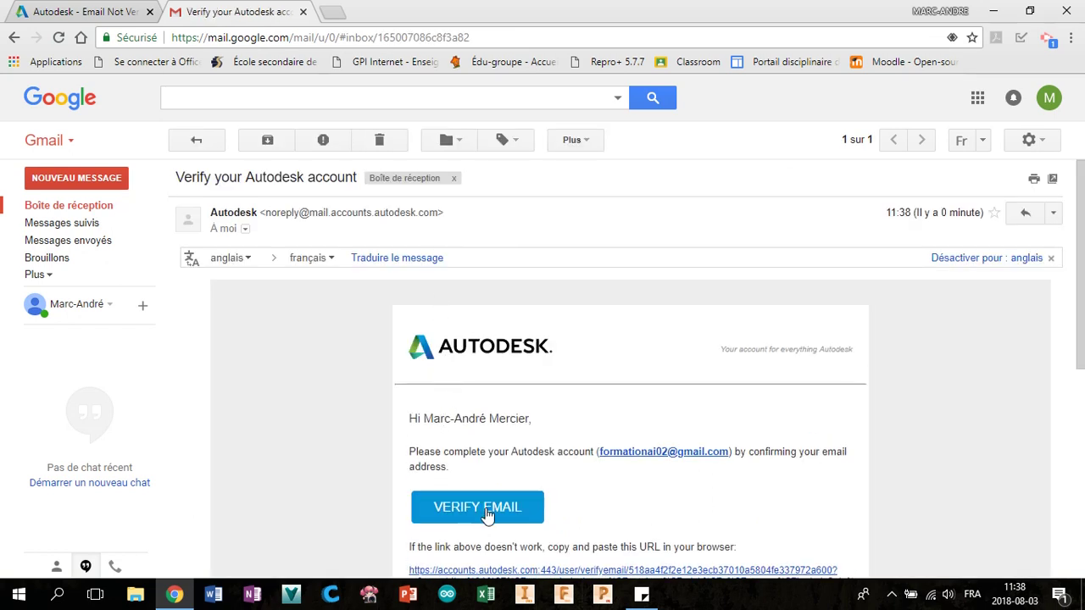
{"action": "left_click", "coordinate": [489, 511]}
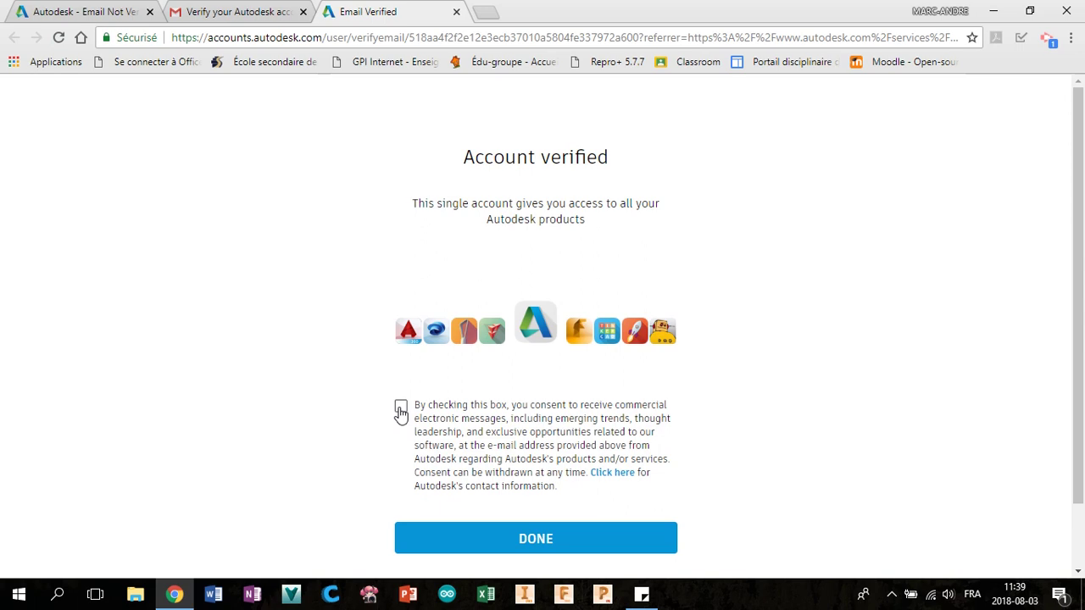
Step: Confirm DONE on the Account verified page and start on the institution name field
{"action": "left_click", "coordinate": [553, 547]}
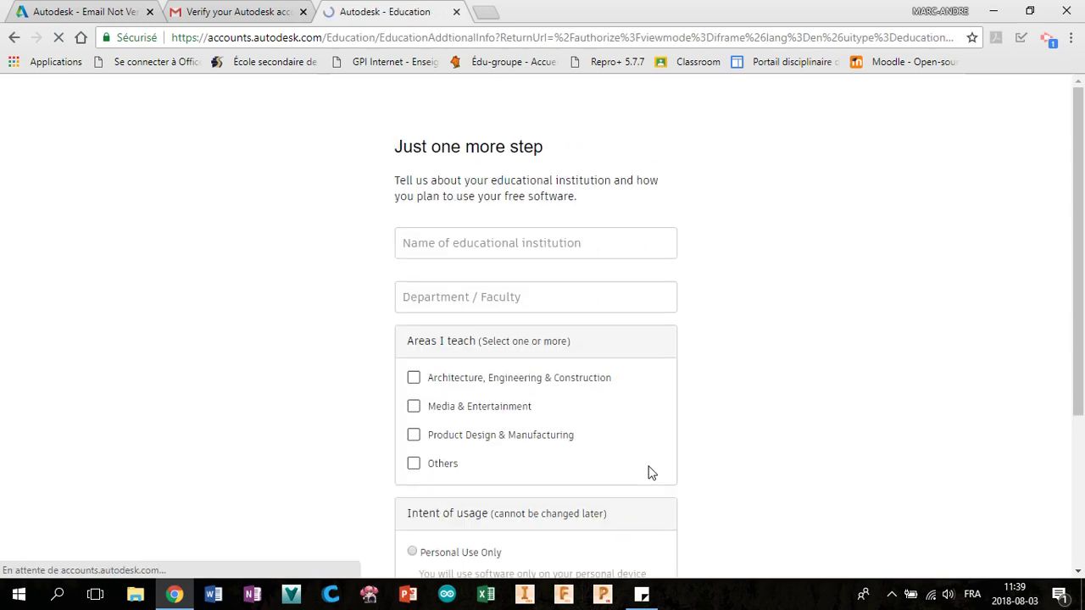
{"action": "left_click", "coordinate": [494, 253]}
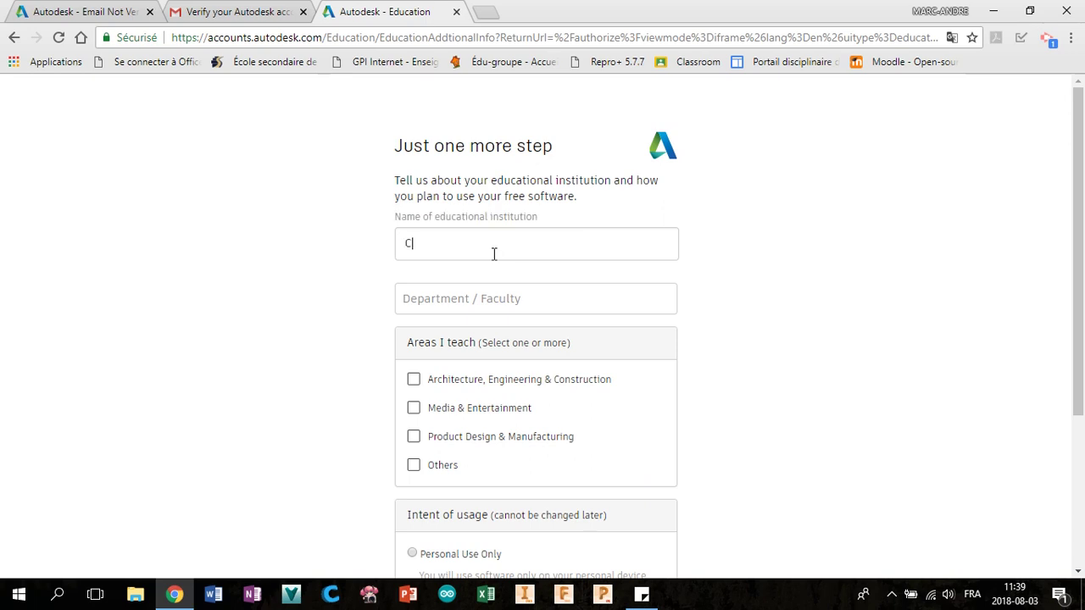
Step: Submit institution 'des Premières-Seigneuries', department Science, area Others, Personal Use Only
{"action": "type", "text": "des "}
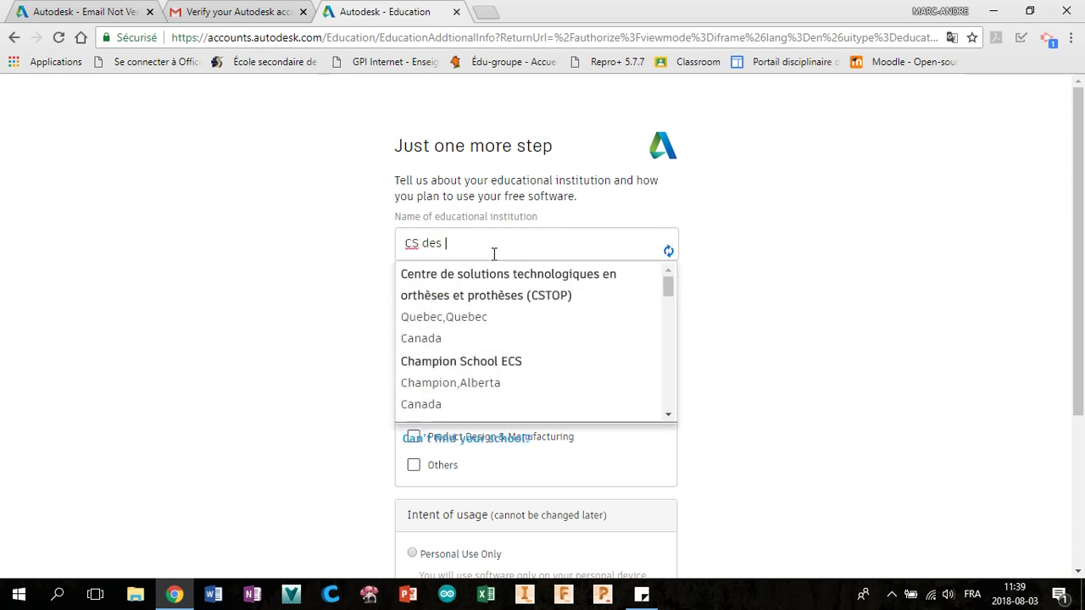
{"action": "type", "text": "Premiè"}
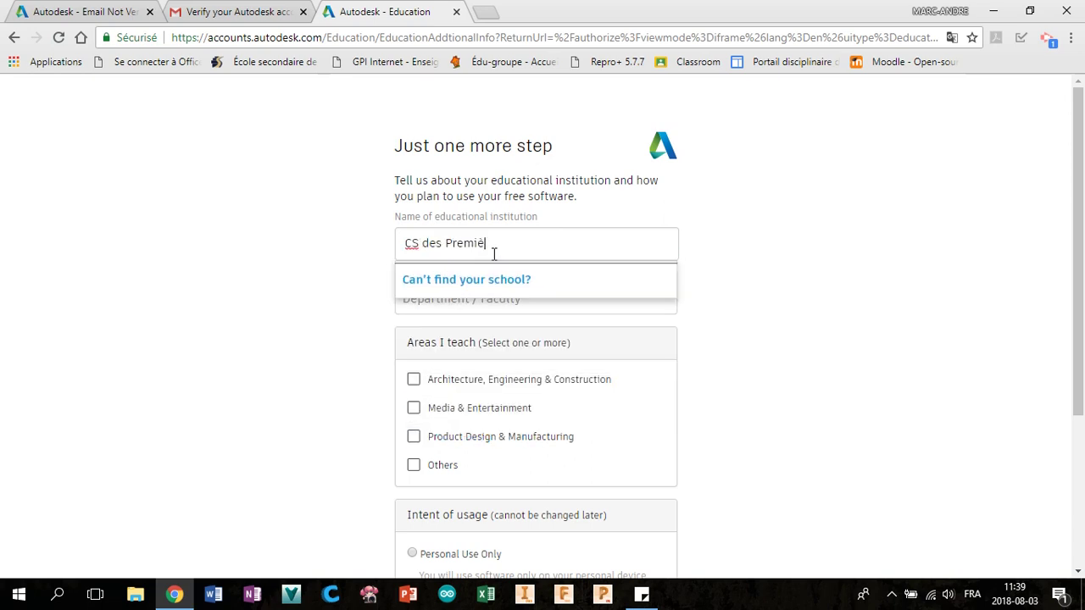
{"action": "type", "text": "res-S"}
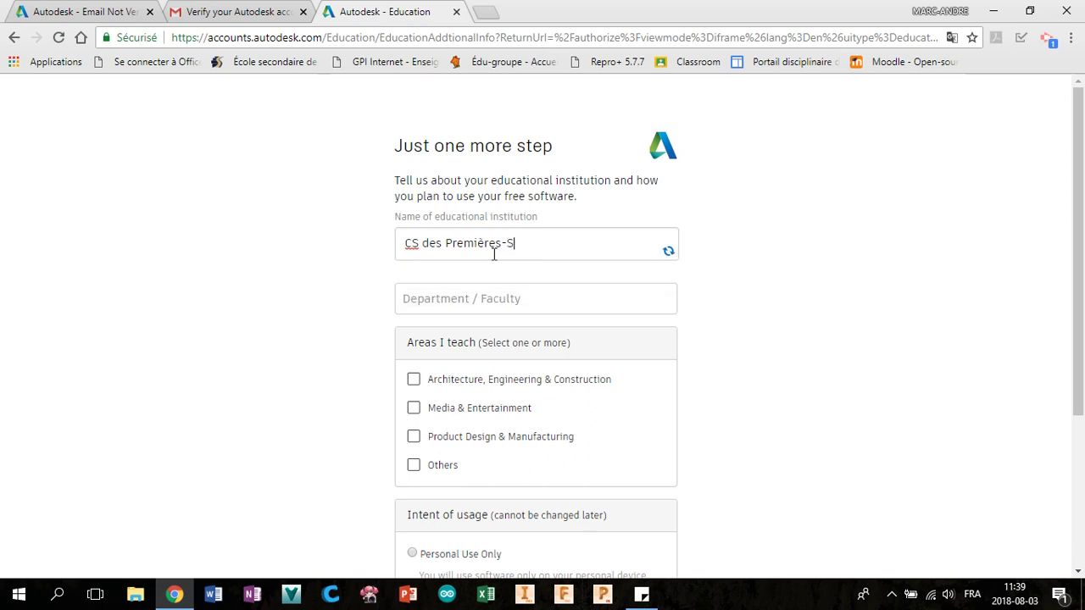
{"action": "type", "text": "eigneuries"}
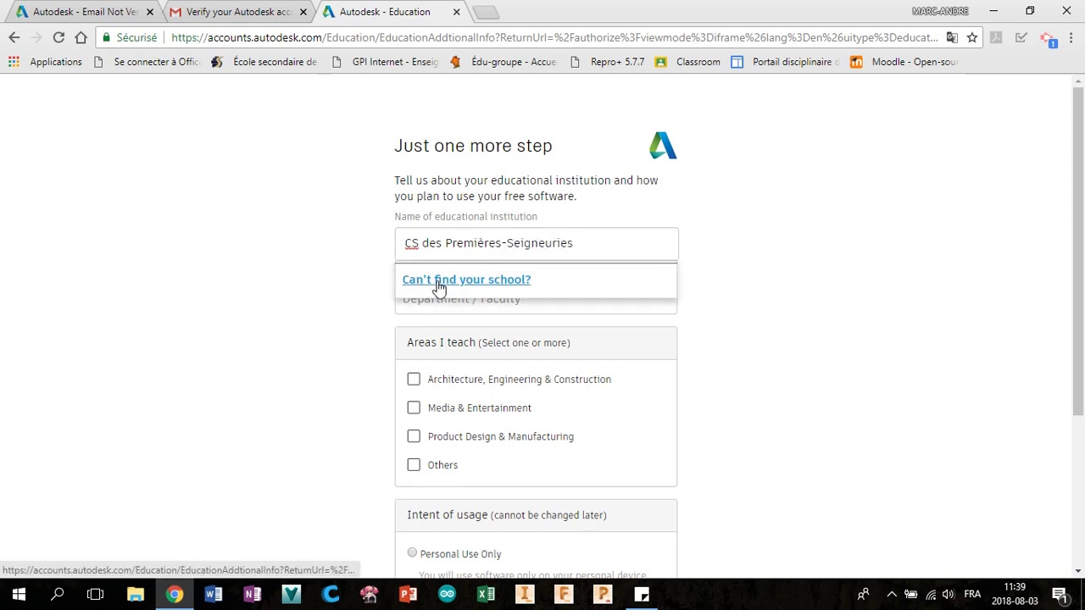
{"action": "left_click", "coordinate": [277, 293]}
{"action": "left_click", "coordinate": [462, 304]}
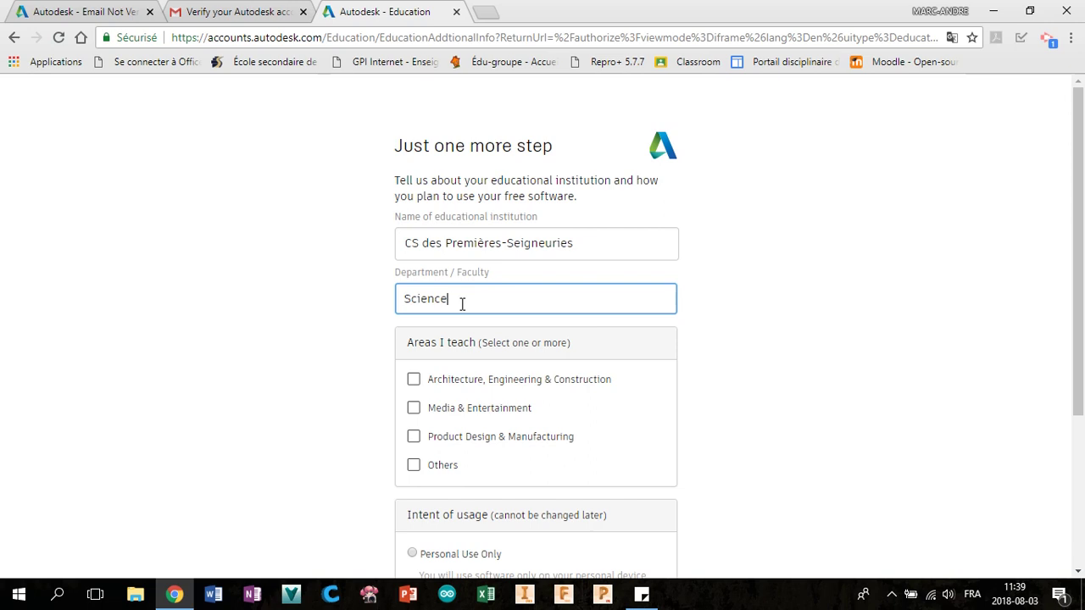
{"action": "left_click", "coordinate": [415, 465]}
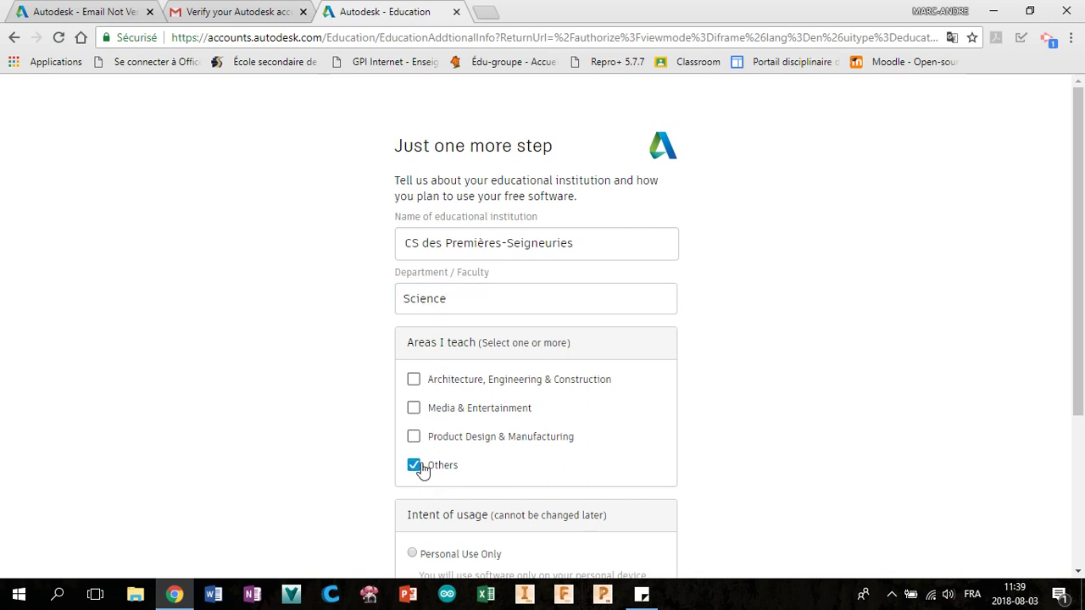
{"action": "scroll", "coordinate": [442, 447], "scroll_direction": "down", "scroll_amount": 1}
{"action": "scroll", "coordinate": [442, 447], "scroll_direction": "down", "scroll_amount": 1}
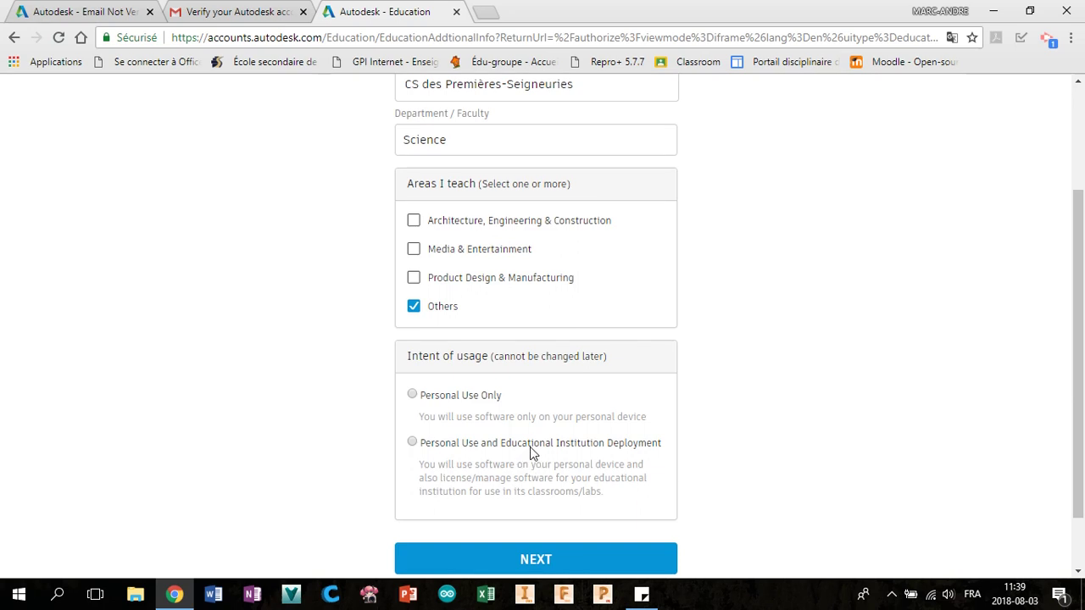
{"action": "left_click", "coordinate": [412, 396]}
{"action": "left_click", "coordinate": [539, 561]}
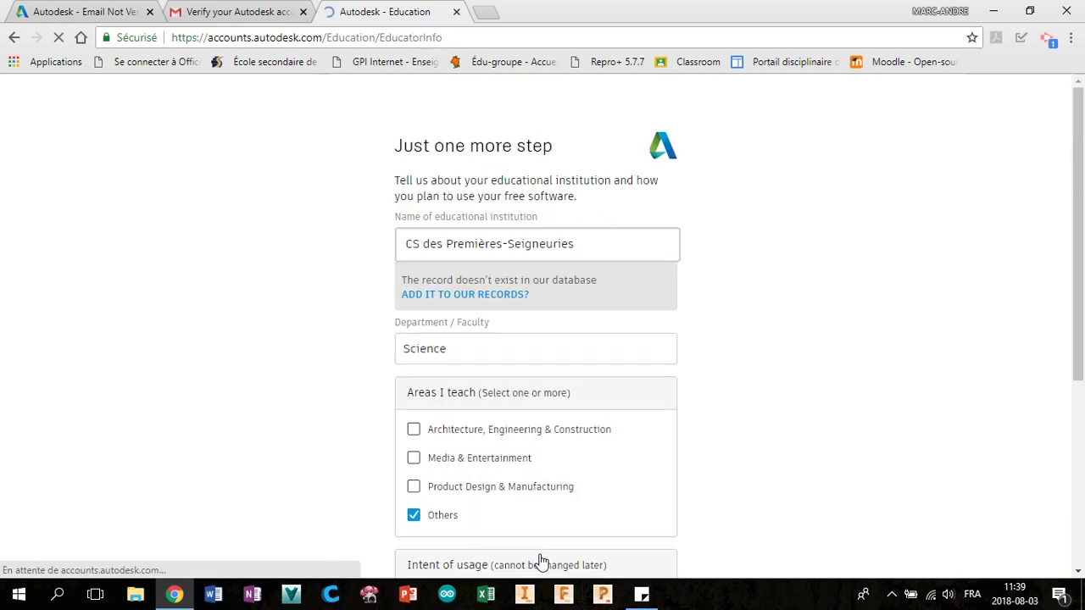
Step: Add CS des Premières-Seigneuries to Autodesk's records with city and state Québec
{"action": "left_click", "coordinate": [475, 295]}
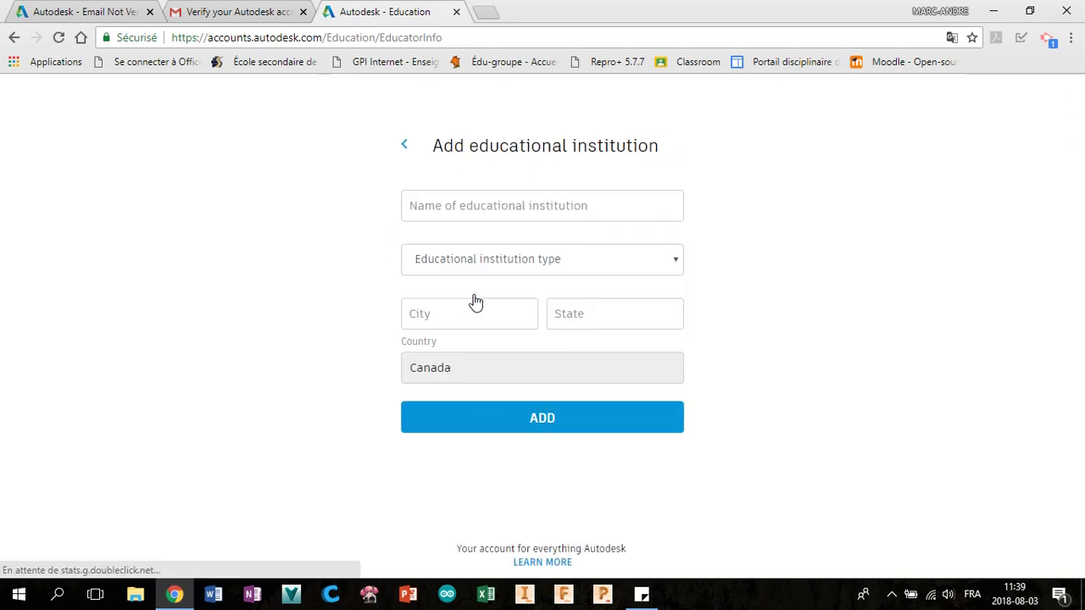
{"action": "left_click", "coordinate": [469, 212]}
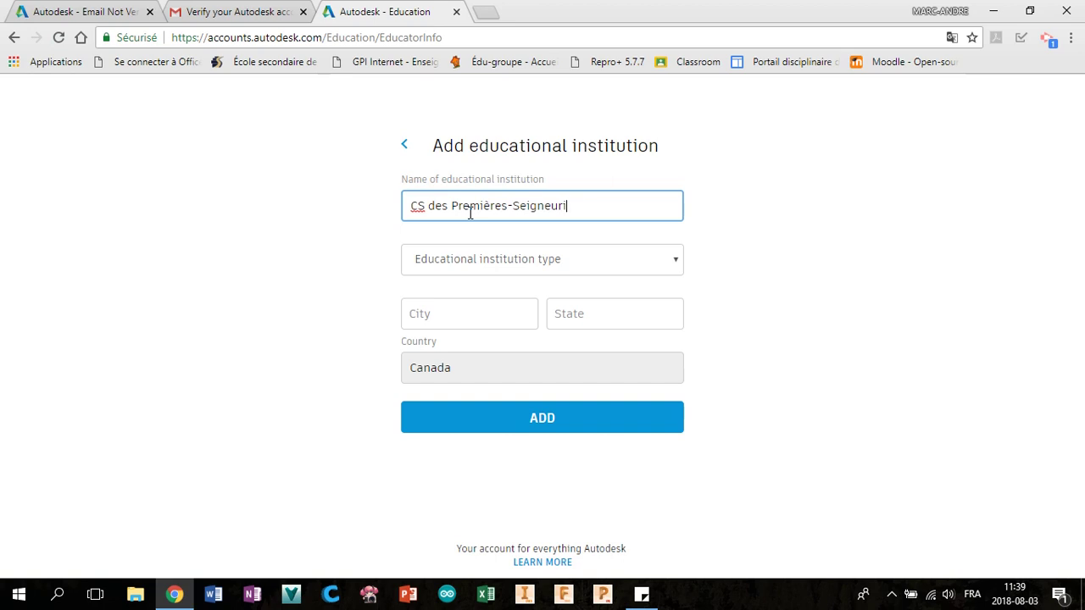
{"action": "left_click", "coordinate": [474, 315]}
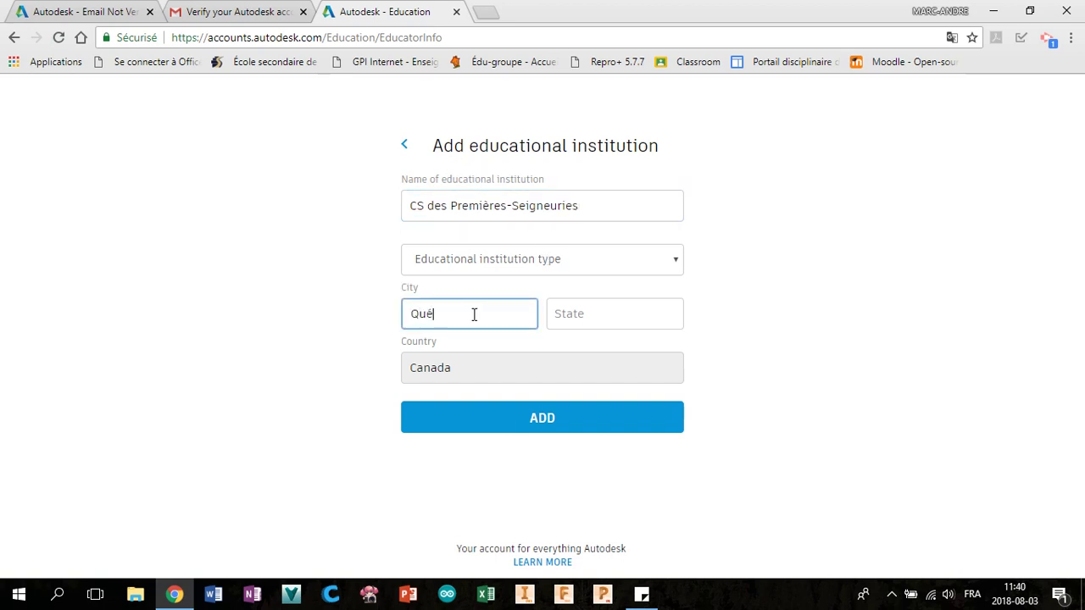
{"action": "type", "text": "Québec"}
{"action": "key", "text": "Tab"}
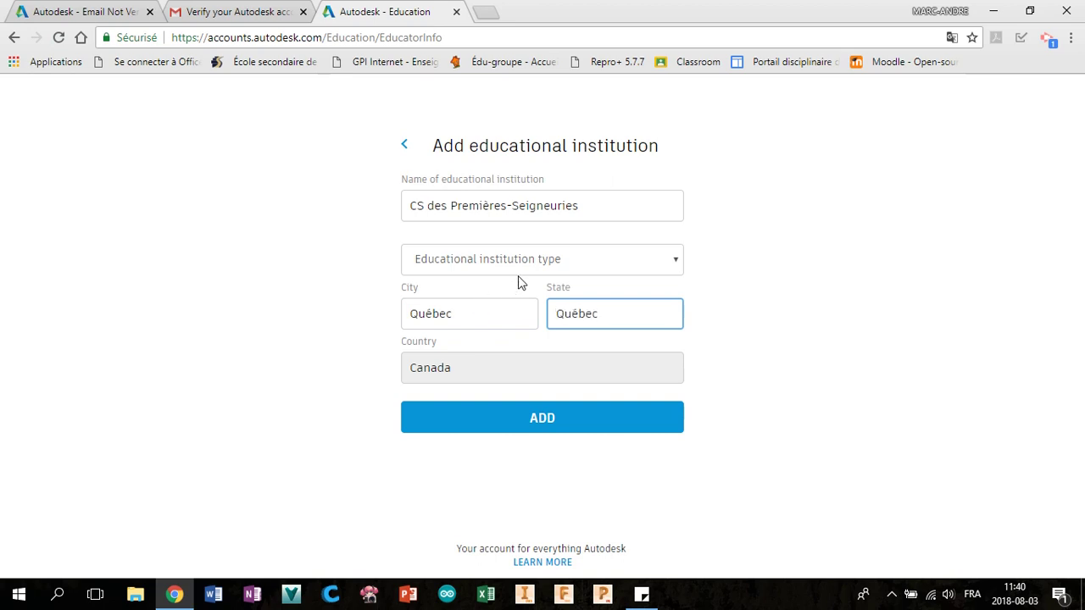
{"action": "left_click", "coordinate": [544, 265]}
{"action": "left_click", "coordinate": [759, 334]}
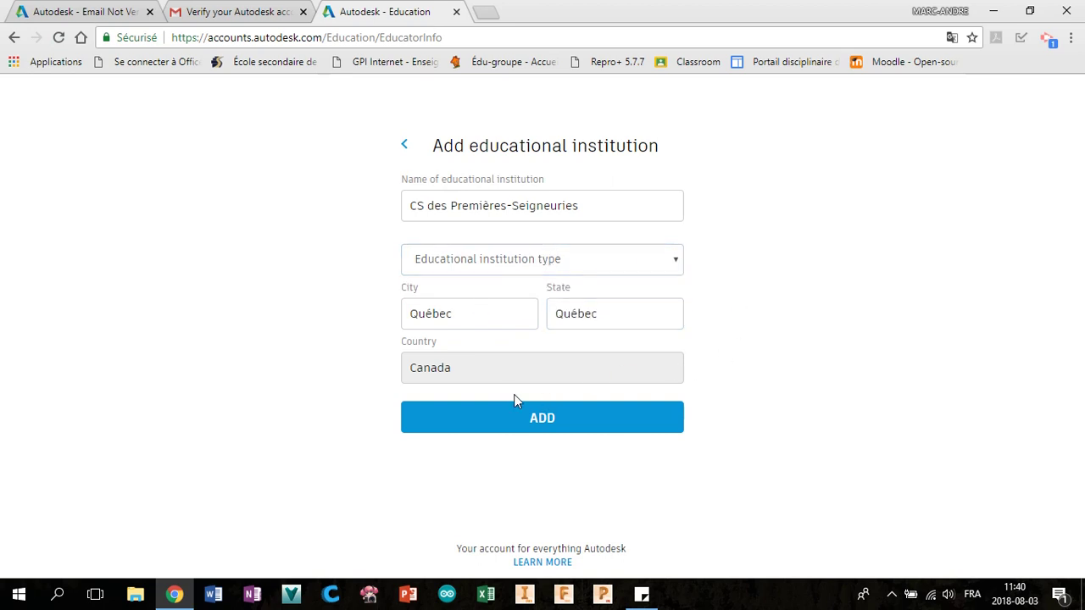
{"action": "left_click", "coordinate": [557, 426]}
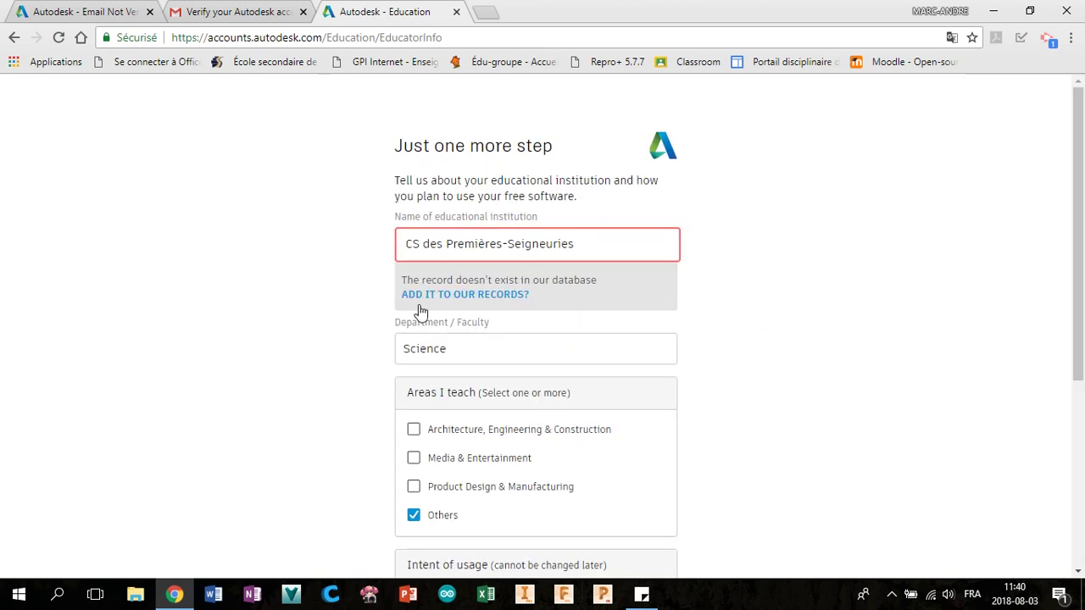
Step: Resubmit the educator details with Personal Use Only and continue past 'Account set'
{"action": "scroll", "coordinate": [457, 247], "scroll_direction": "down", "scroll_amount": 4}
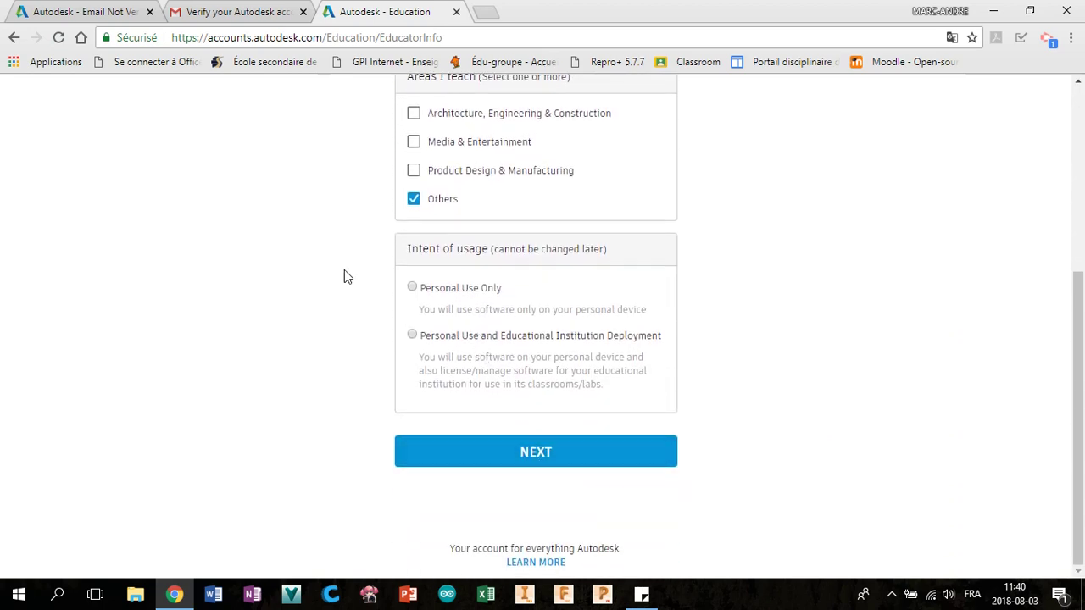
{"action": "left_click", "coordinate": [412, 288]}
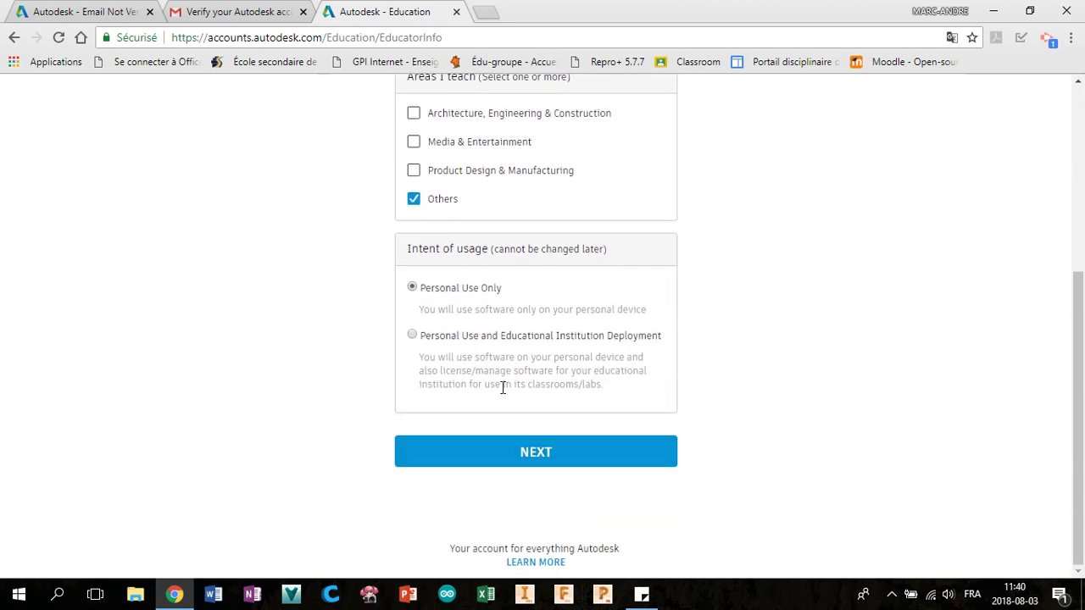
{"action": "left_click", "coordinate": [534, 460]}
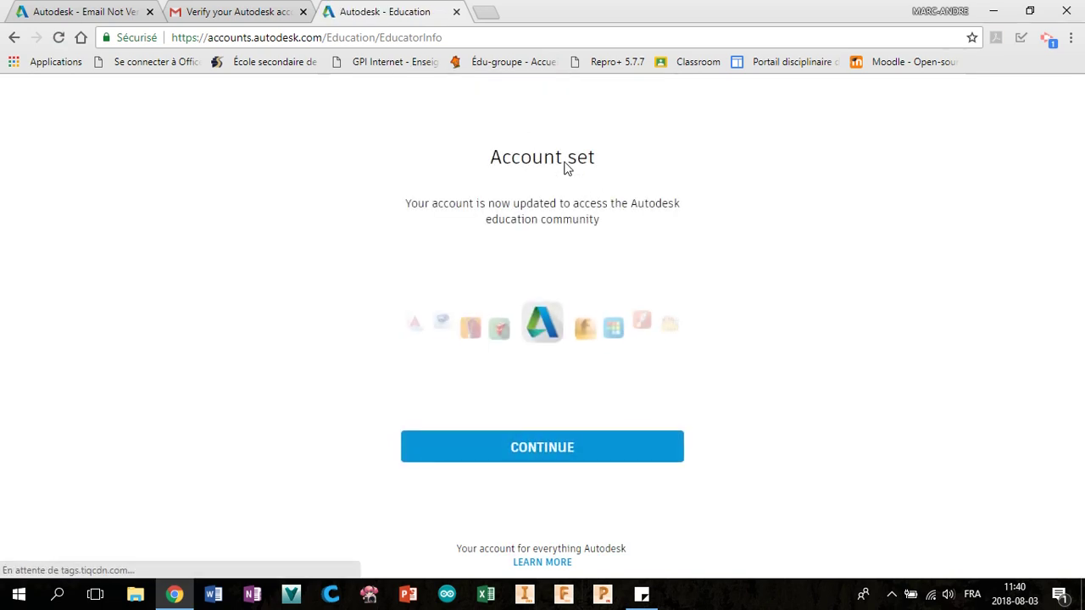
{"action": "left_click", "coordinate": [561, 455]}
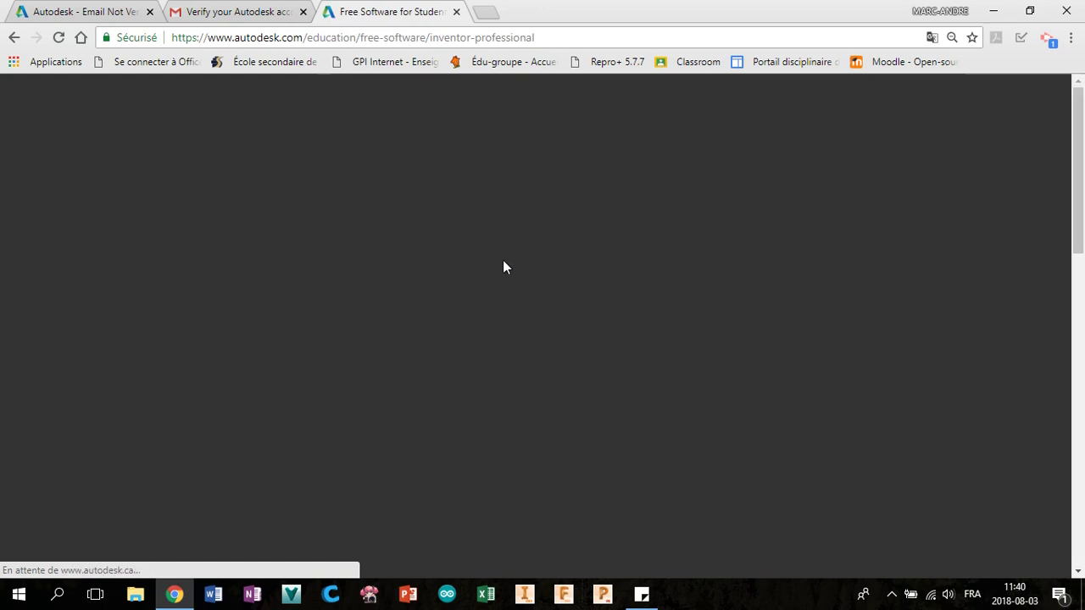
Step: Choose DOWNLOAD NOW with Inventor Professional 2019, Windows 64-bit and Français to reveal the serial number and product key
{"action": "scroll", "coordinate": [288, 301], "scroll_direction": "down", "scroll_amount": 2}
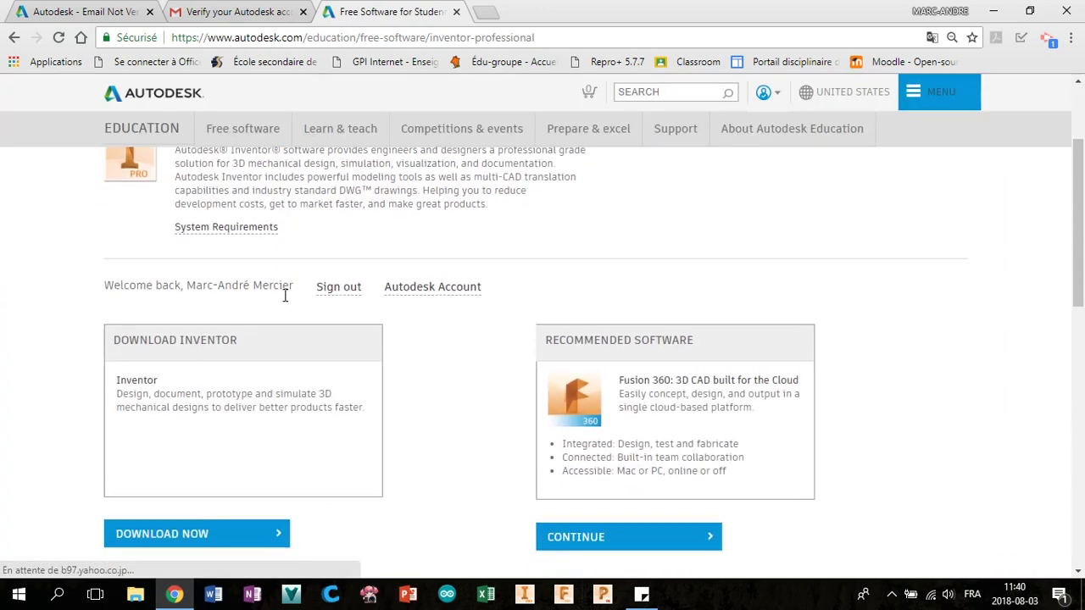
{"action": "scroll", "coordinate": [293, 356], "scroll_direction": "down", "scroll_amount": 2}
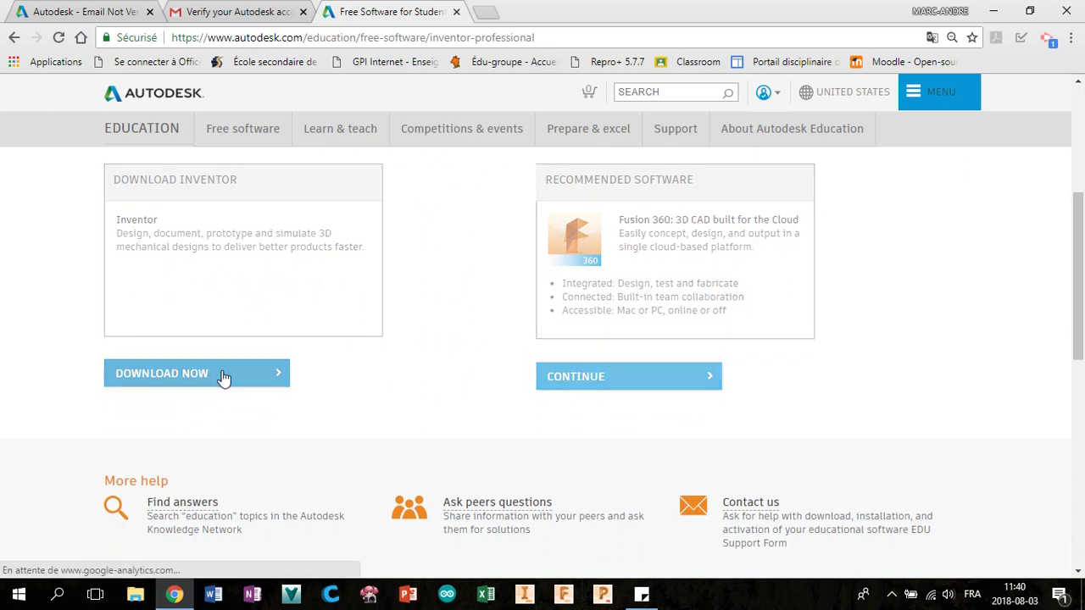
{"action": "left_click", "coordinate": [279, 379]}
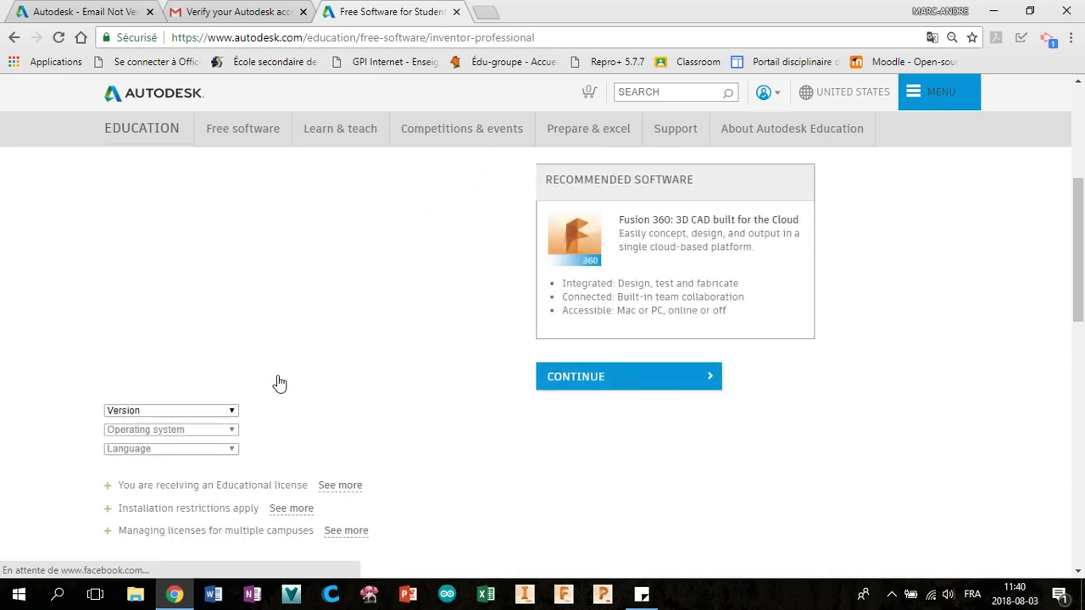
{"action": "left_click", "coordinate": [233, 412]}
{"action": "left_click", "coordinate": [231, 473]}
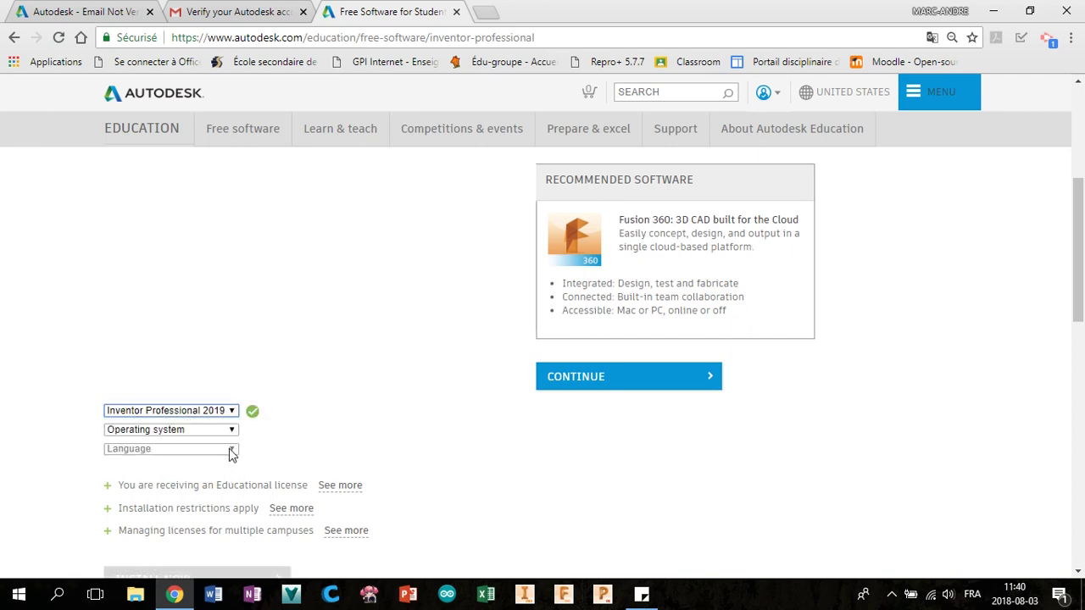
{"action": "left_click", "coordinate": [233, 432]}
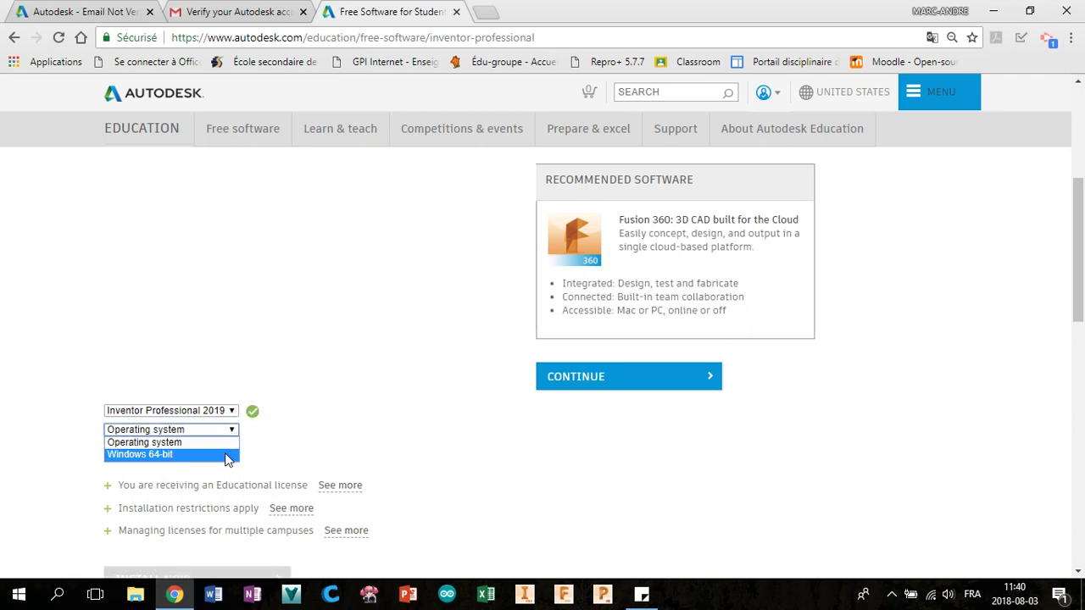
{"action": "left_click", "coordinate": [226, 452]}
{"action": "left_click", "coordinate": [233, 449]}
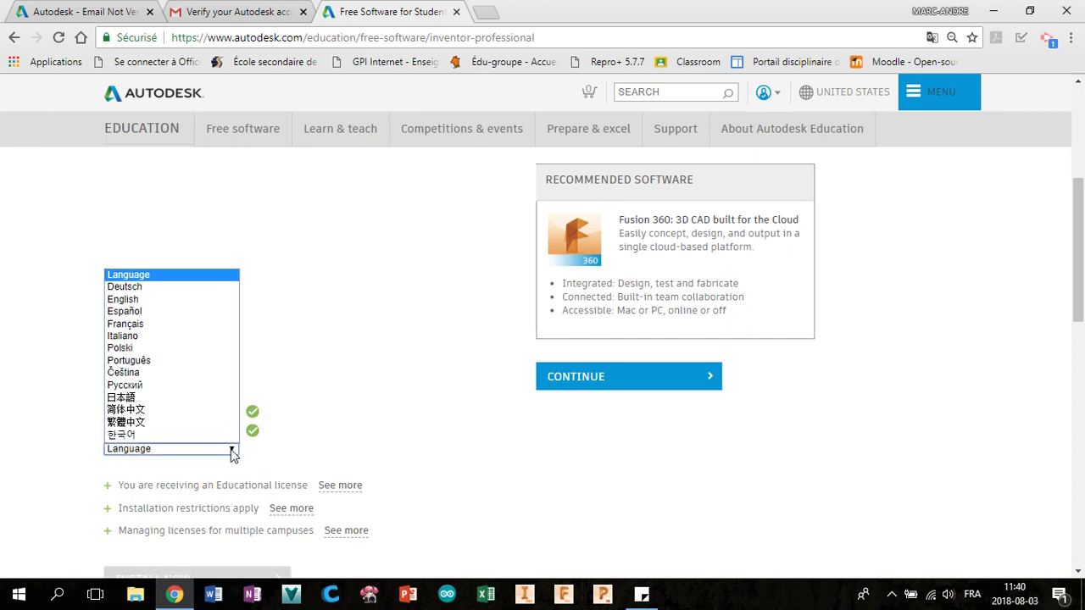
{"action": "left_click", "coordinate": [161, 326]}
{"action": "scroll", "coordinate": [415, 428], "scroll_direction": "down", "scroll_amount": 2}
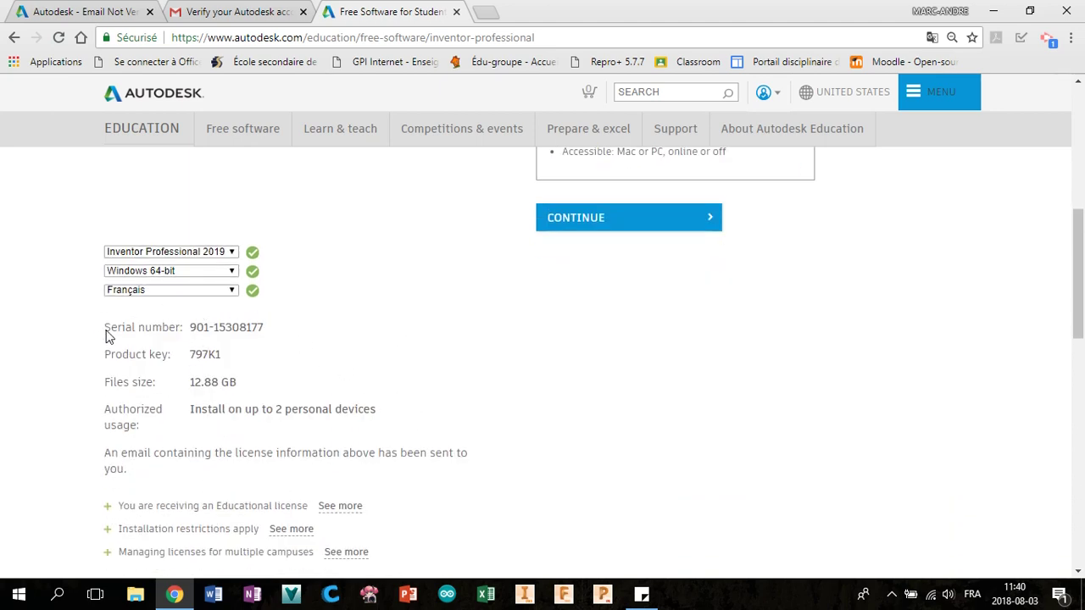
Step: Highlight the Inventor Professional 2019 serial number and product key lines for copying
{"action": "left_click_drag", "start_coordinate": [105, 328], "coordinate": [227, 354]}
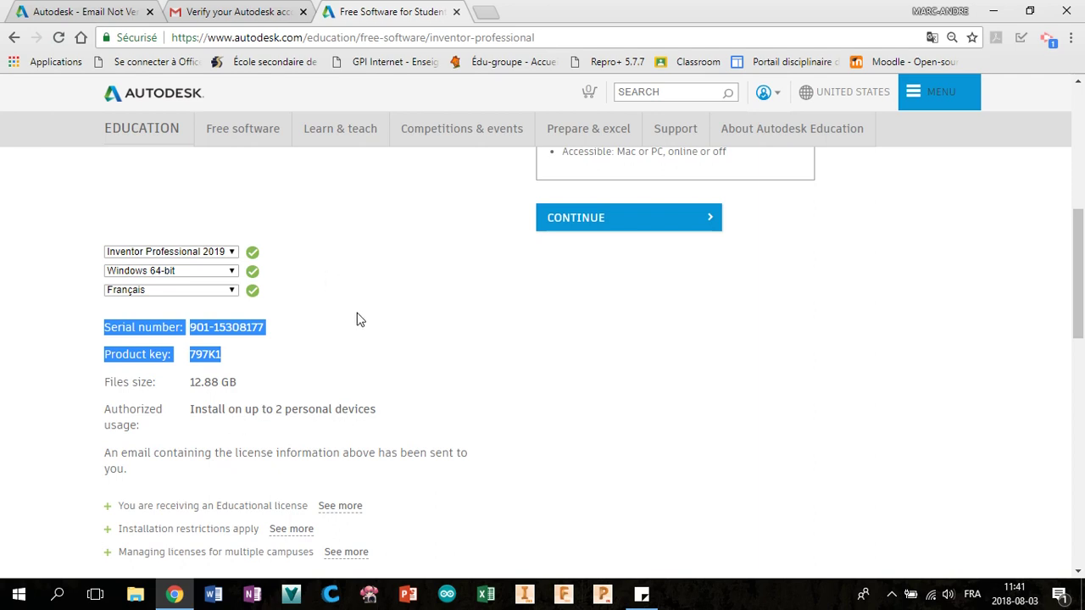
{"action": "scroll", "coordinate": [357, 318], "scroll_direction": "down", "scroll_amount": 1}
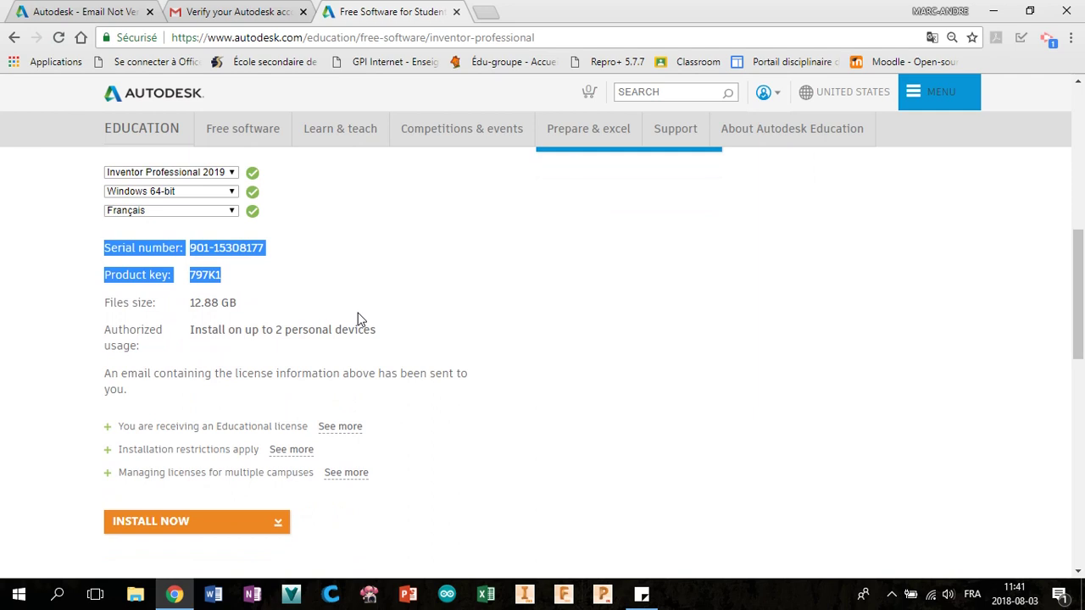
{"action": "scroll", "coordinate": [357, 319], "scroll_direction": "down", "scroll_amount": 2}
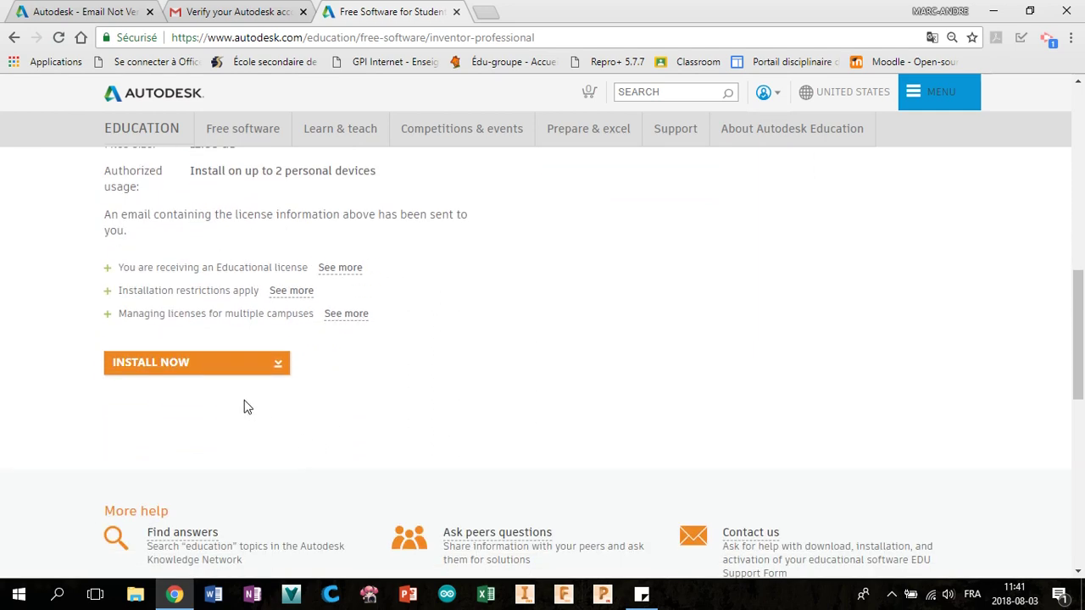
Step: Accept the licence agreement, download the Inventor_Pro_2019 installer, and run the downloaded file
{"action": "left_click", "coordinate": [148, 366]}
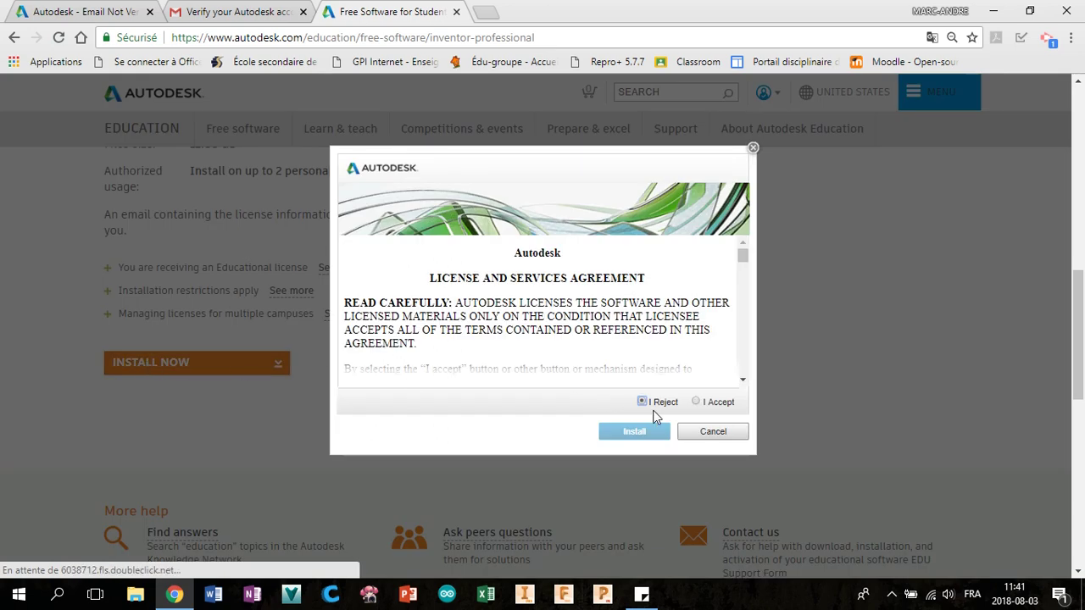
{"action": "left_click", "coordinate": [696, 402]}
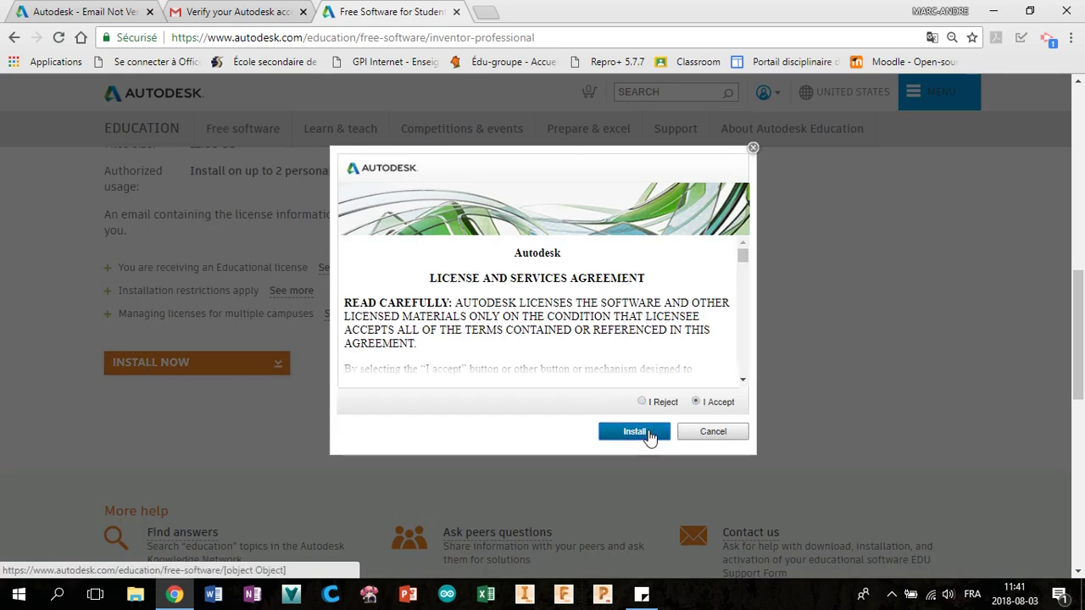
{"action": "left_click", "coordinate": [634, 432]}
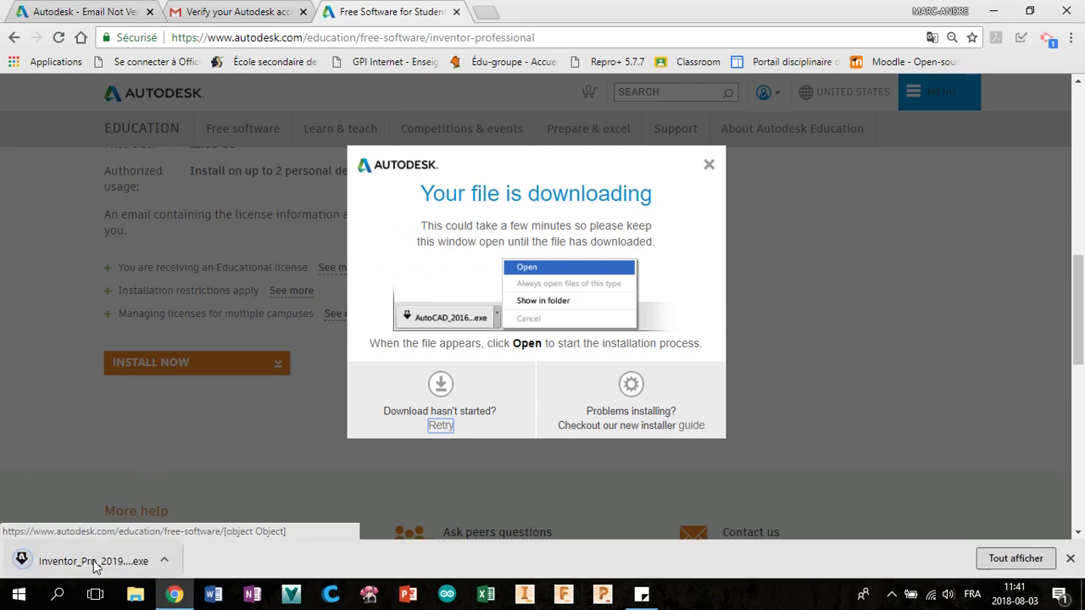
{"action": "left_click", "coordinate": [95, 567]}
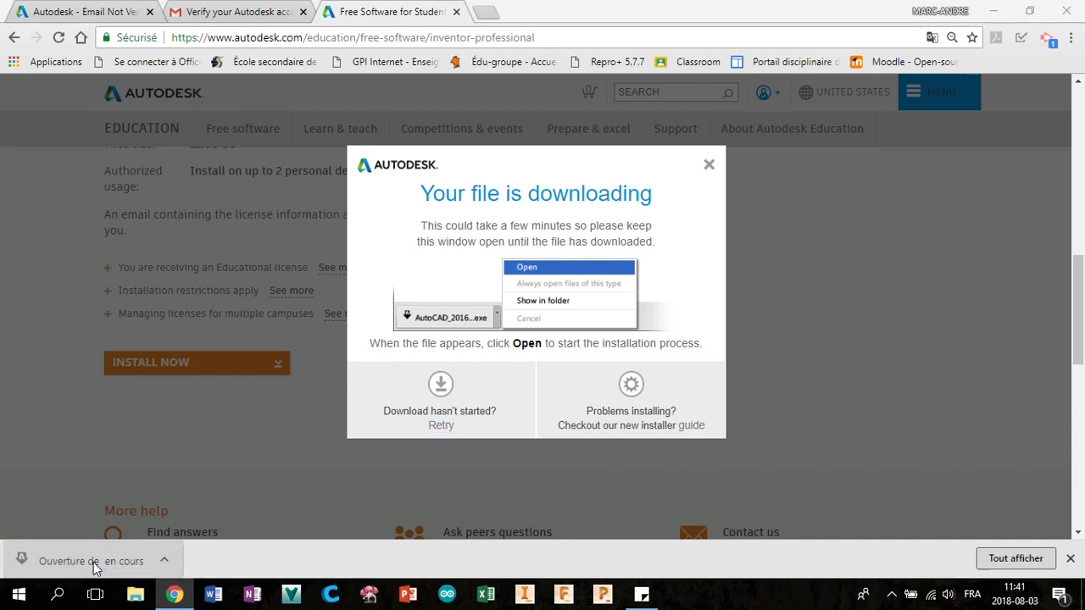